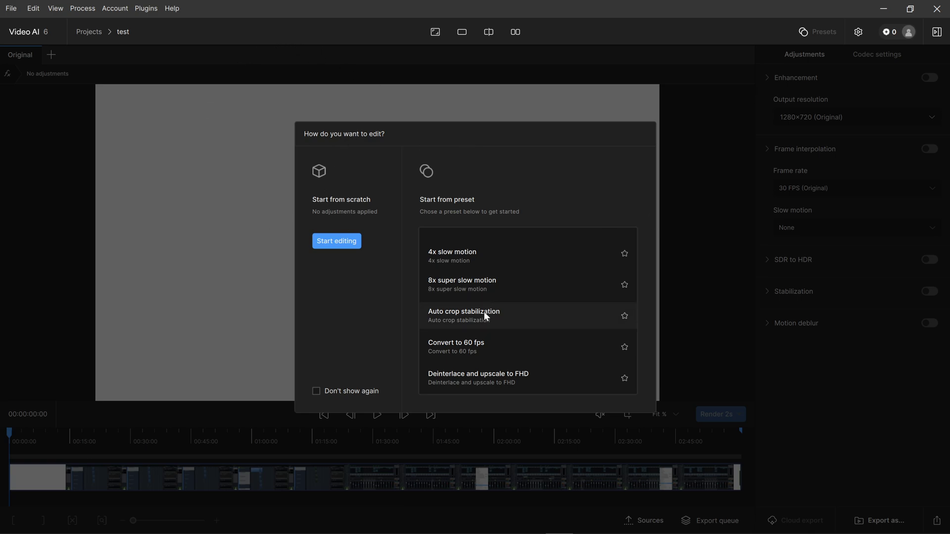
# - Scroll through the Start from preset list to find the Upscale to 4K preset
pyautogui.scroll(-3, 494, 297)
pyautogui.scroll(4, 509, 315)
pyautogui.scroll(-2, 503, 312)
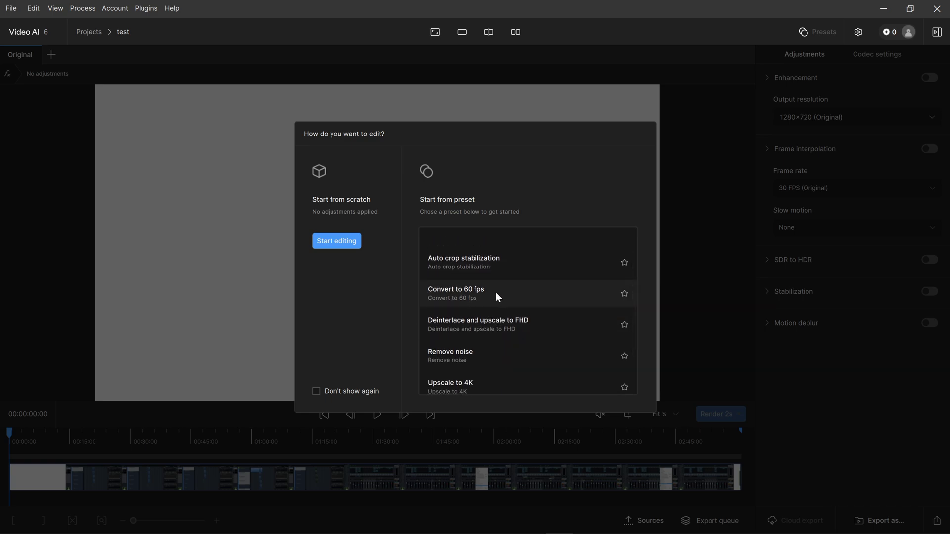
pyautogui.scroll(-2, 499, 291)
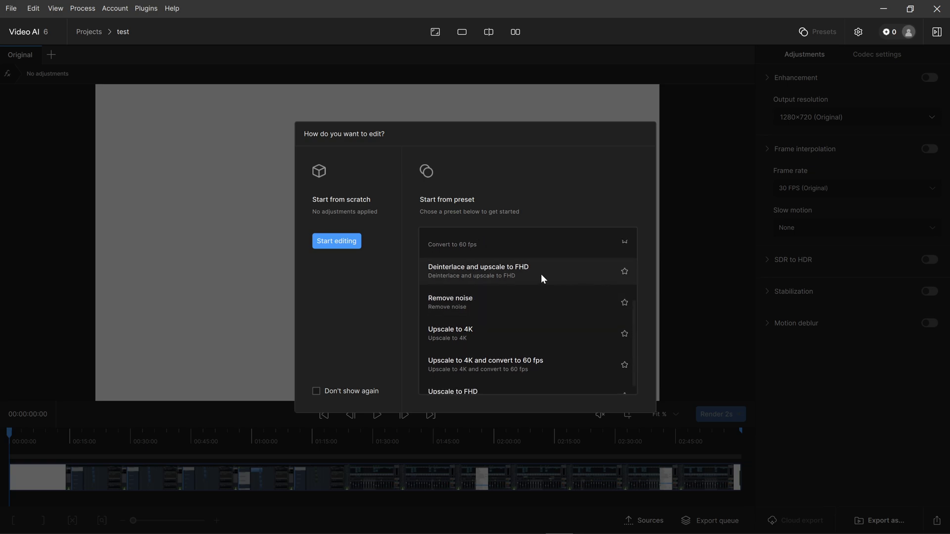
pyautogui.scroll(-1, 481, 287)
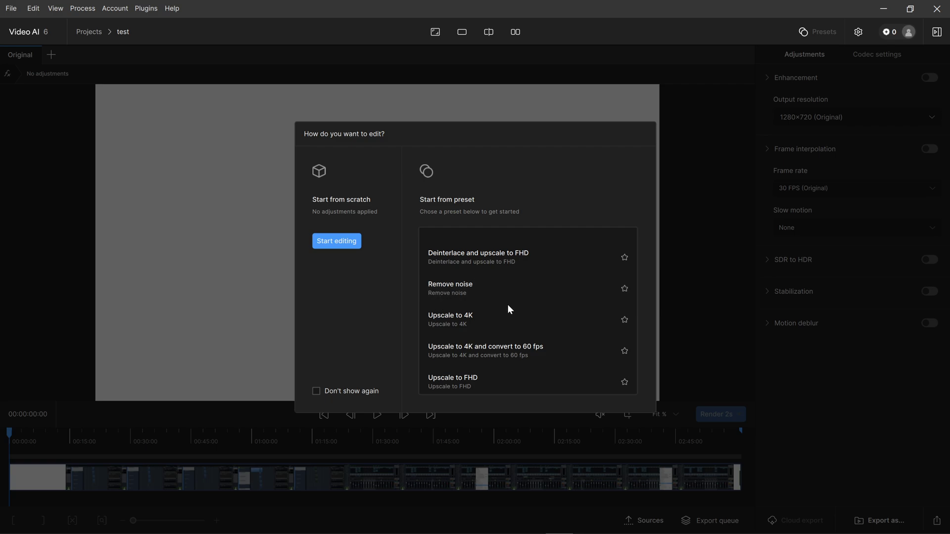
pyautogui.scroll(4, 482, 316)
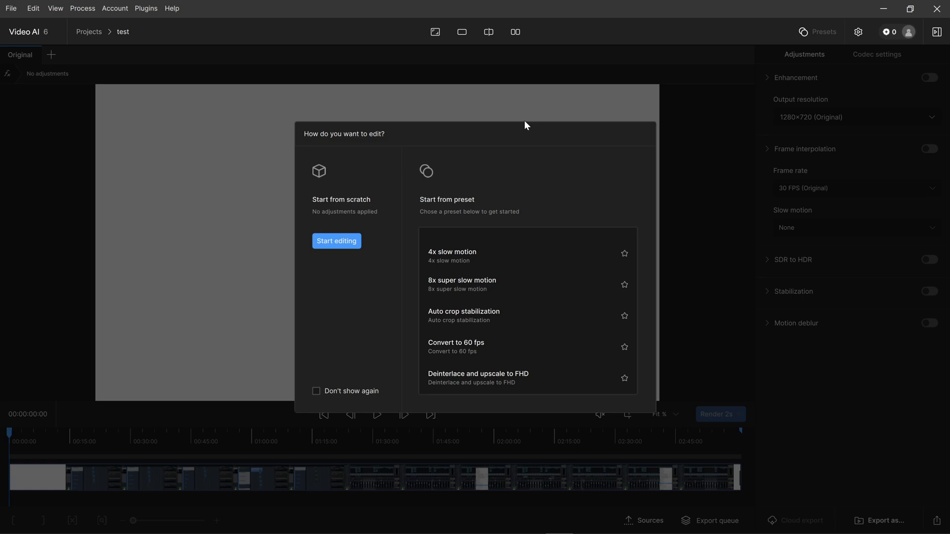
pyautogui.scroll(-3, 494, 280)
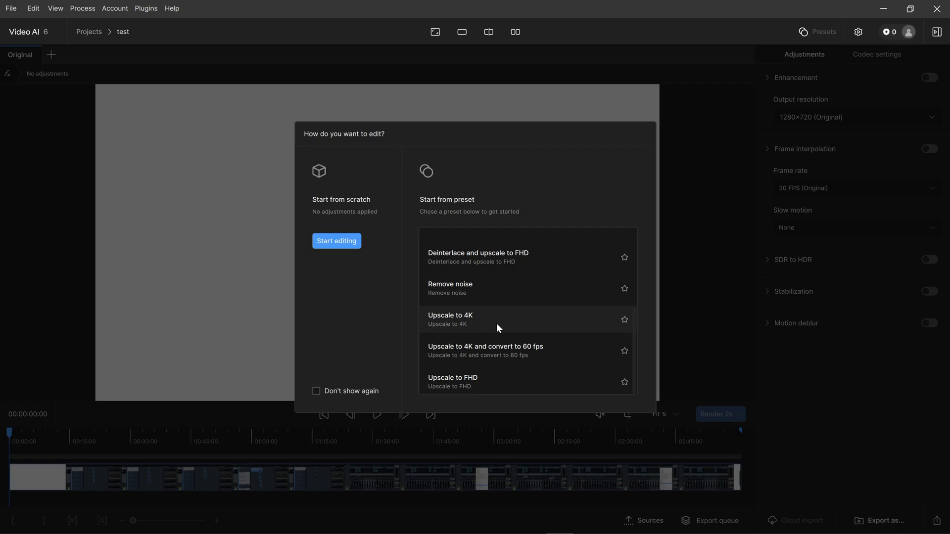
# - Apply the Upscale to 4K preset, move to about 00:00:58, and show a split original/upscale view
pyautogui.click(468, 320)
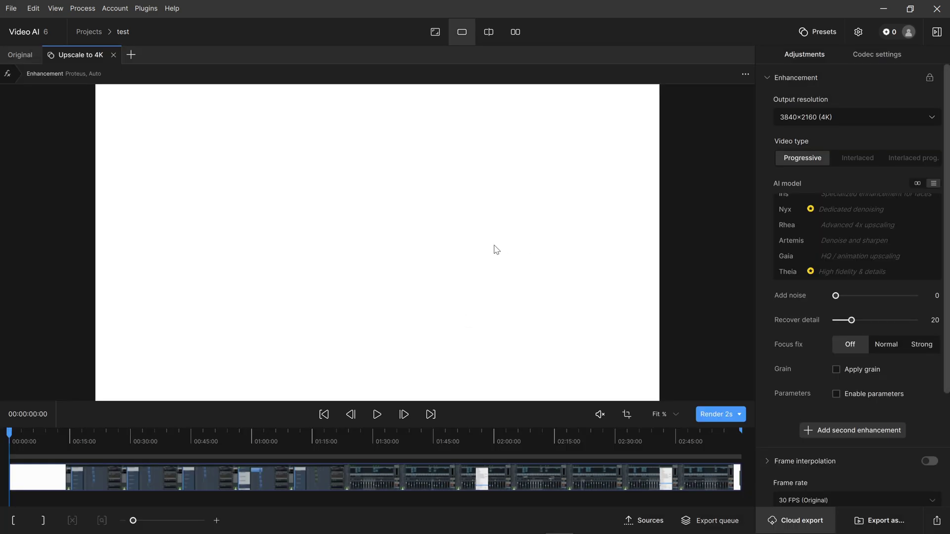
pyautogui.click(214, 440)
pyautogui.moveTo(237, 438)
pyautogui.mouseDown()
pyautogui.moveTo(330, 437)
pyautogui.moveTo(234, 441)
pyautogui.moveTo(244, 438)
pyautogui.mouseUp()
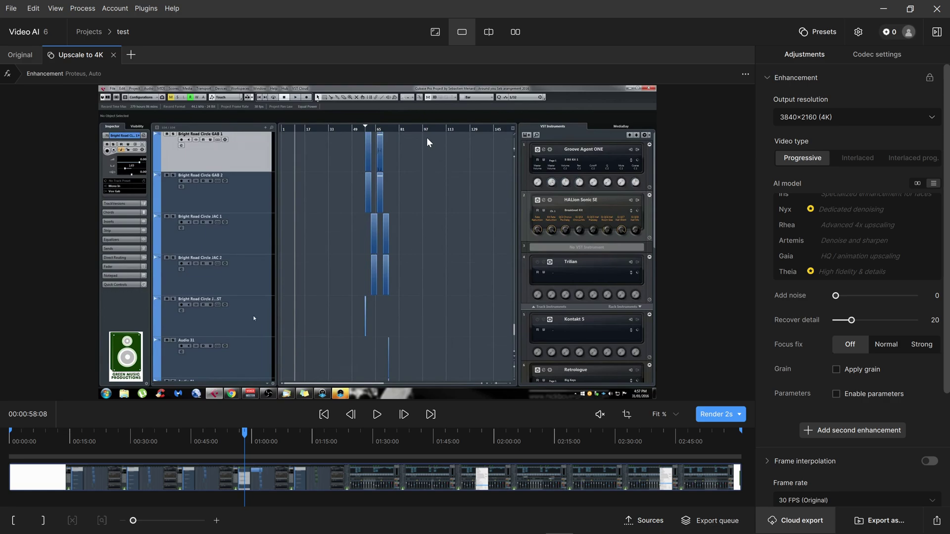
pyautogui.click(488, 31)
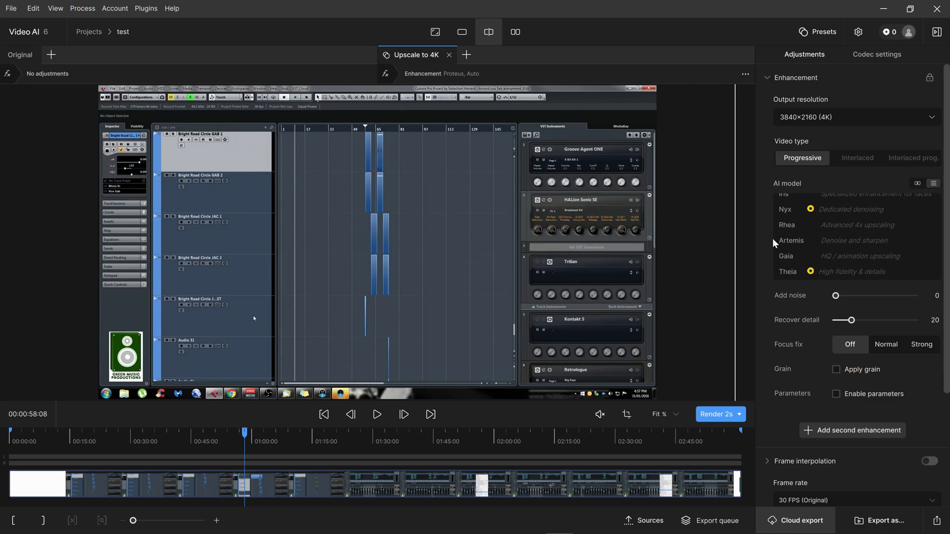
# - Show the original and 4K upscale side by side at 00:00:58:08, zooming to compare detail
pyautogui.click(515, 32)
pyautogui.scroll(6, 349, 275)
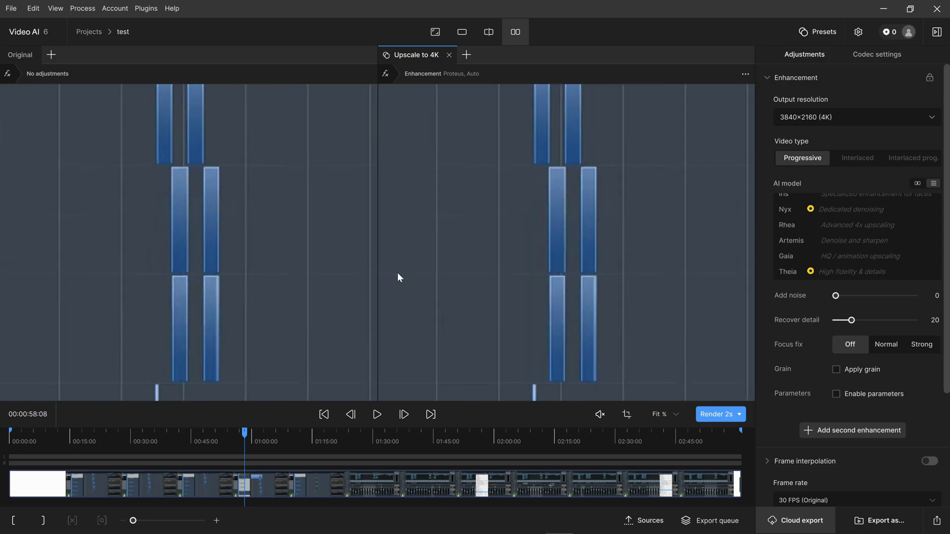
pyautogui.scroll(-6, 531, 253)
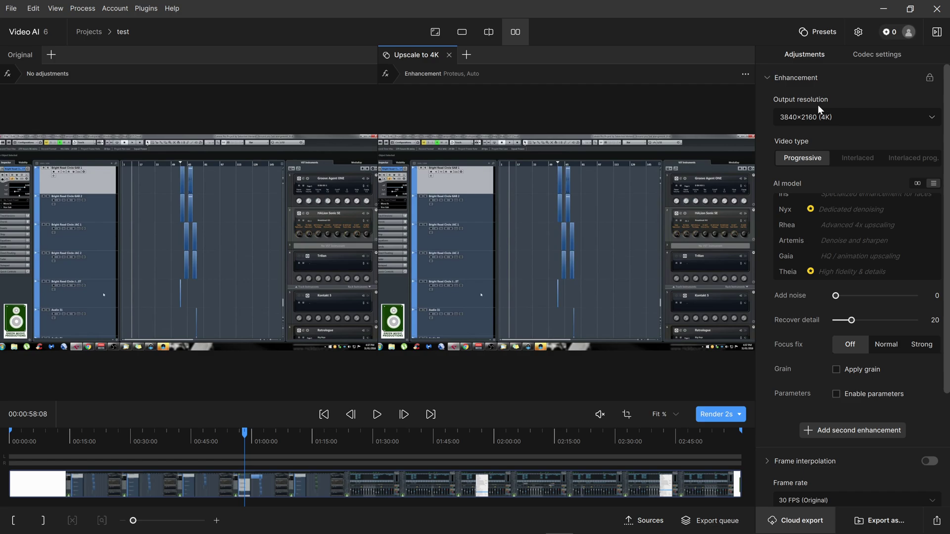
pyautogui.scroll(2, 768, 245)
pyautogui.scroll(-2, 801, 228)
pyautogui.scroll(2, 837, 243)
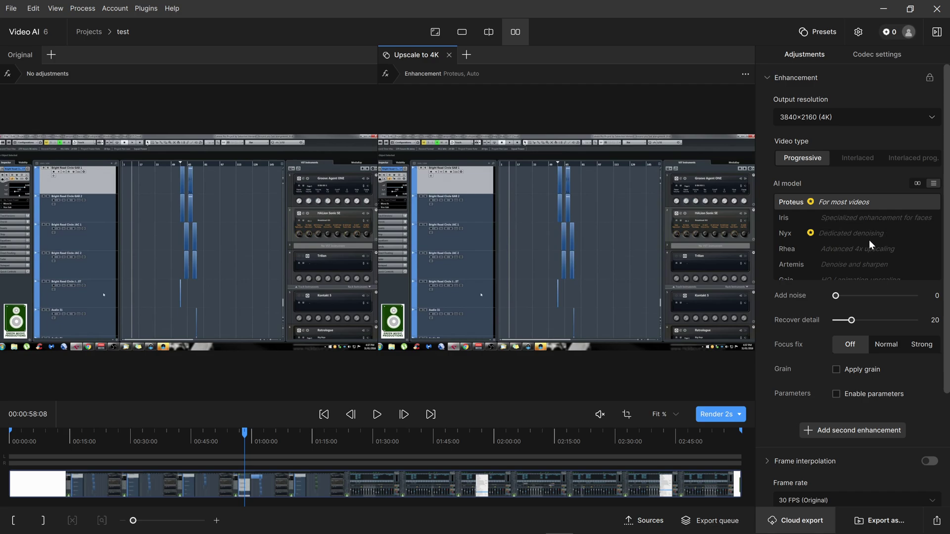
pyautogui.scroll(-2, 866, 243)
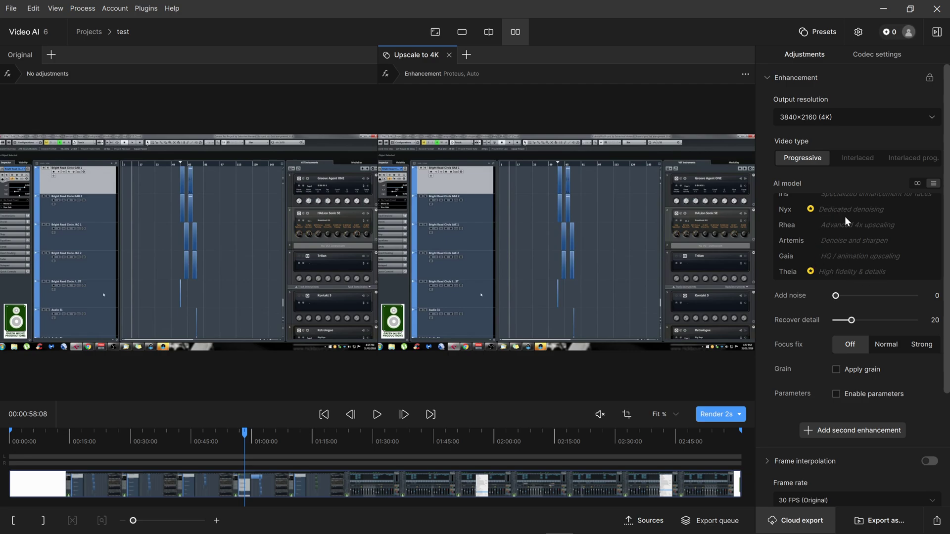
pyautogui.scroll(2, 824, 253)
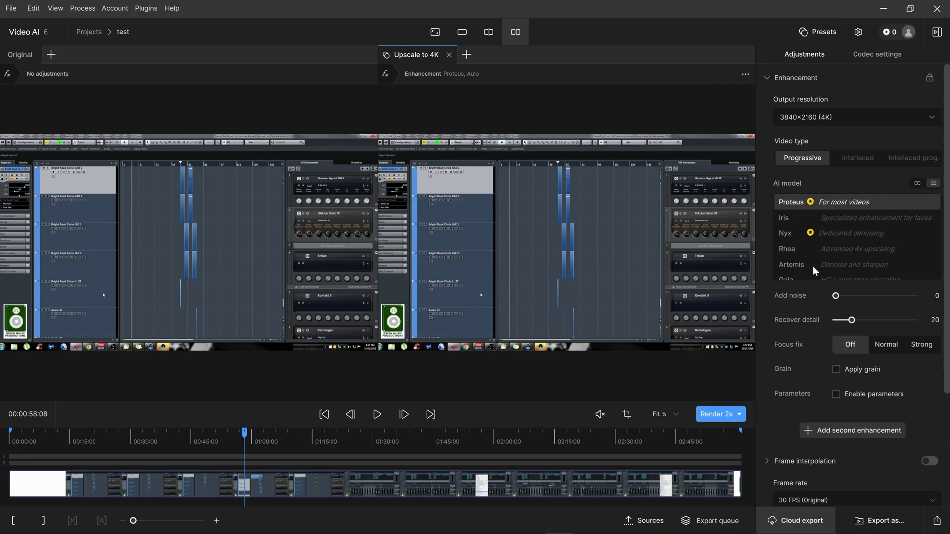
# - Switch enhancement to Artemis Low Quality and render a 2s preview at 00:00:58:08
pyautogui.click(802, 266)
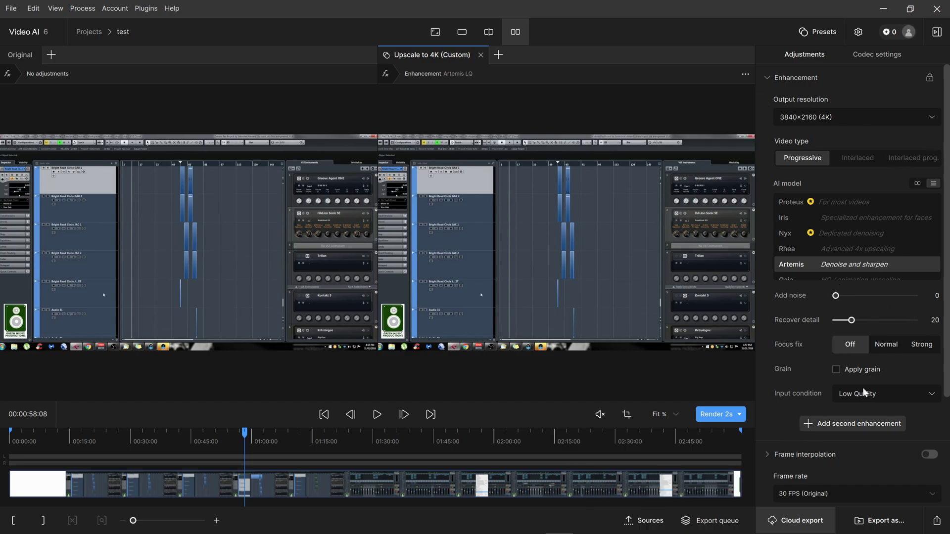
pyautogui.moveTo(809, 392)
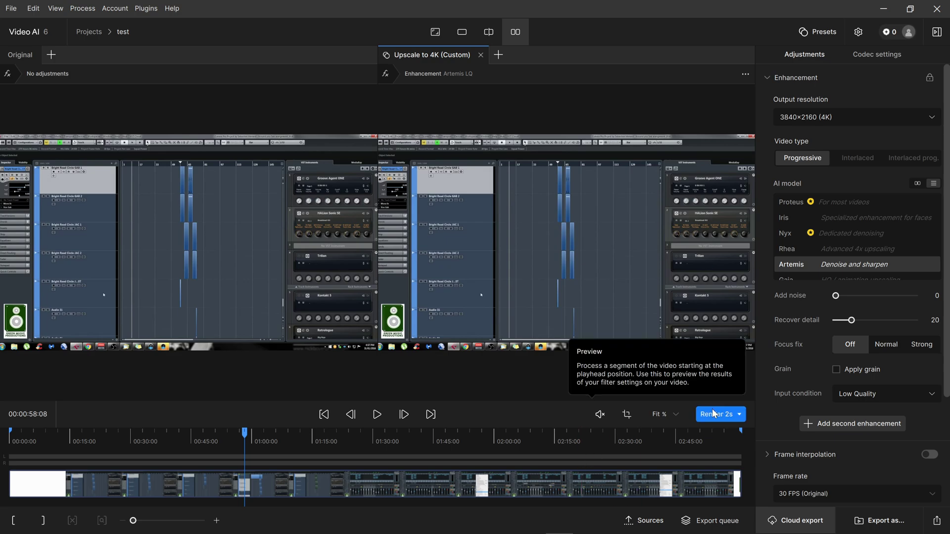
pyautogui.click(739, 414)
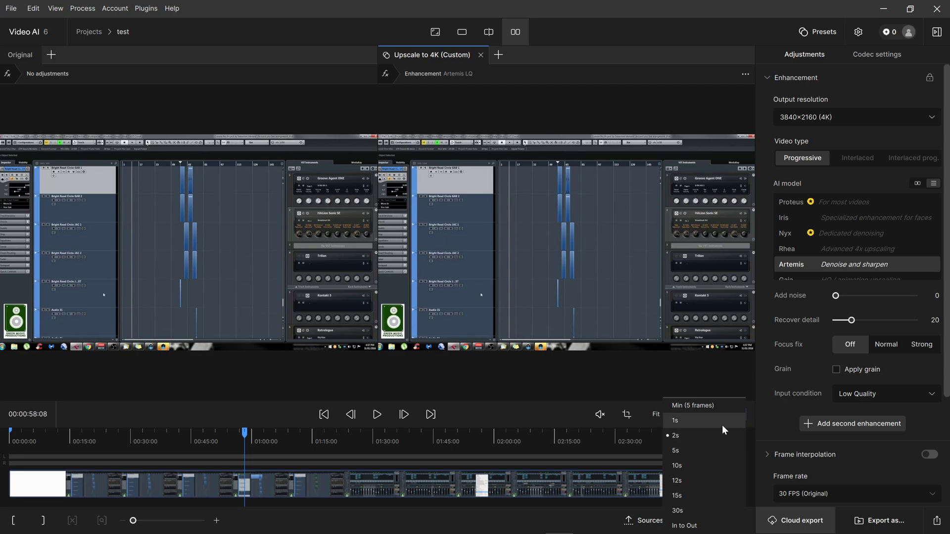
pyautogui.click(768, 414)
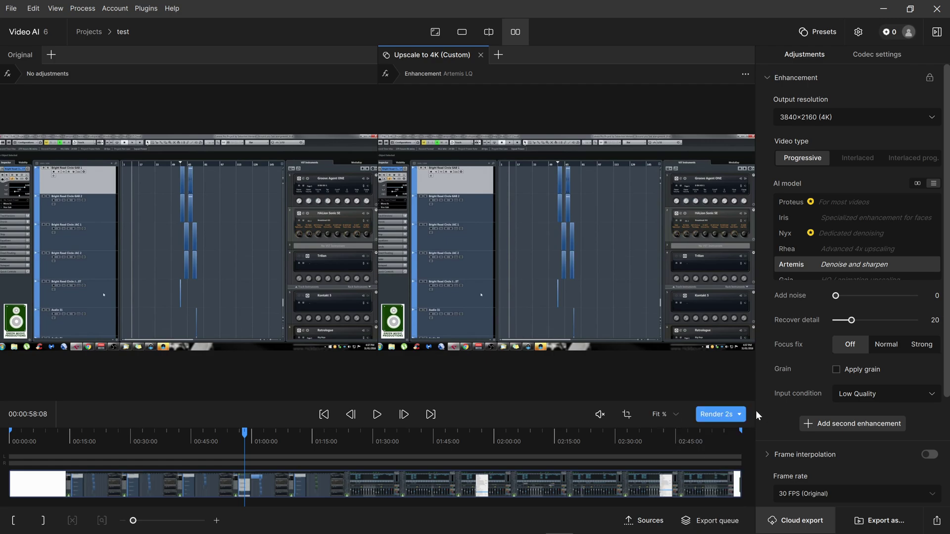
pyautogui.click(709, 415)
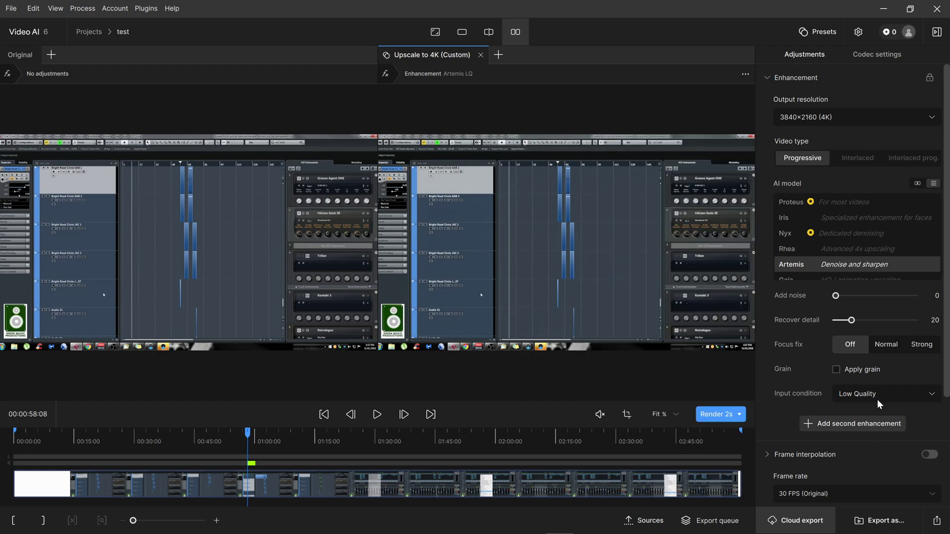
pyautogui.scroll(-3, 790, 352)
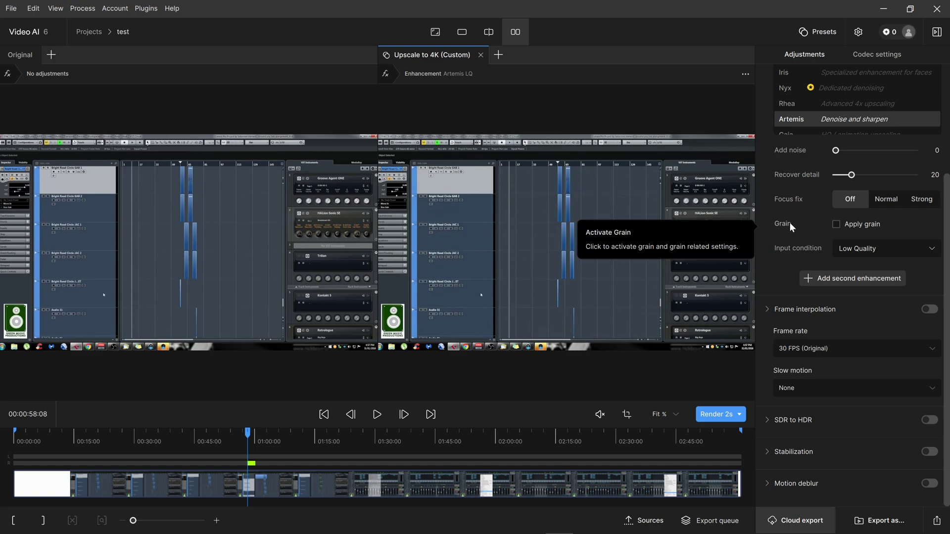
pyautogui.scroll(3, 788, 218)
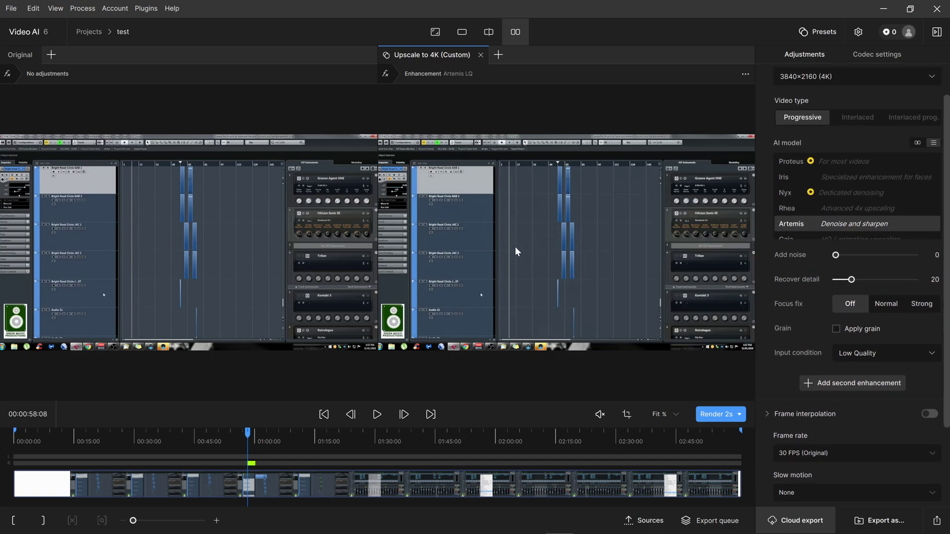
pyautogui.scroll(6, 515, 247)
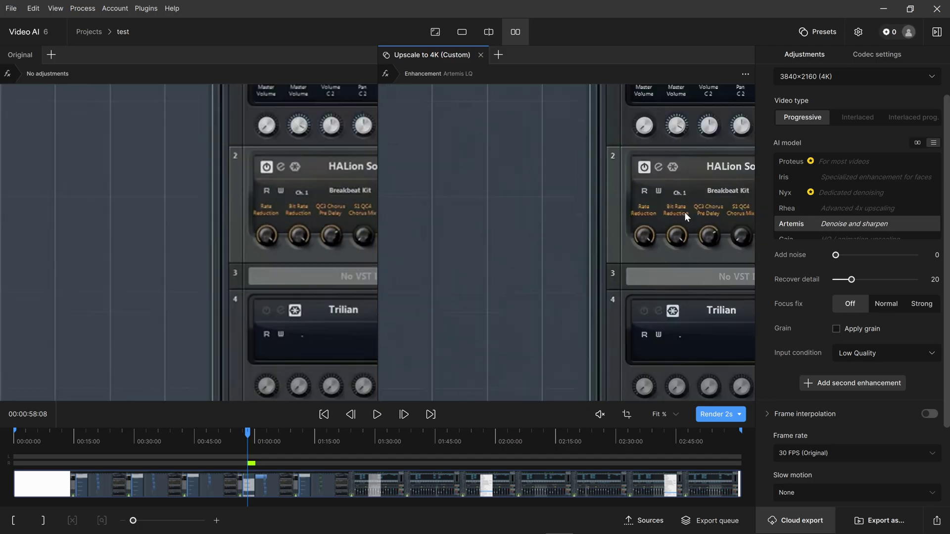
pyautogui.scroll(-2, 684, 212)
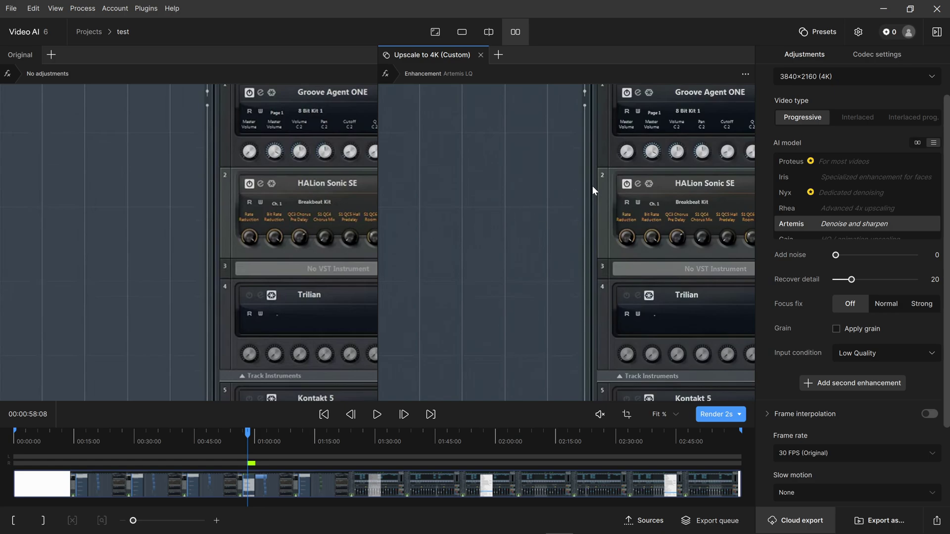
pyautogui.scroll(-6, 515, 201)
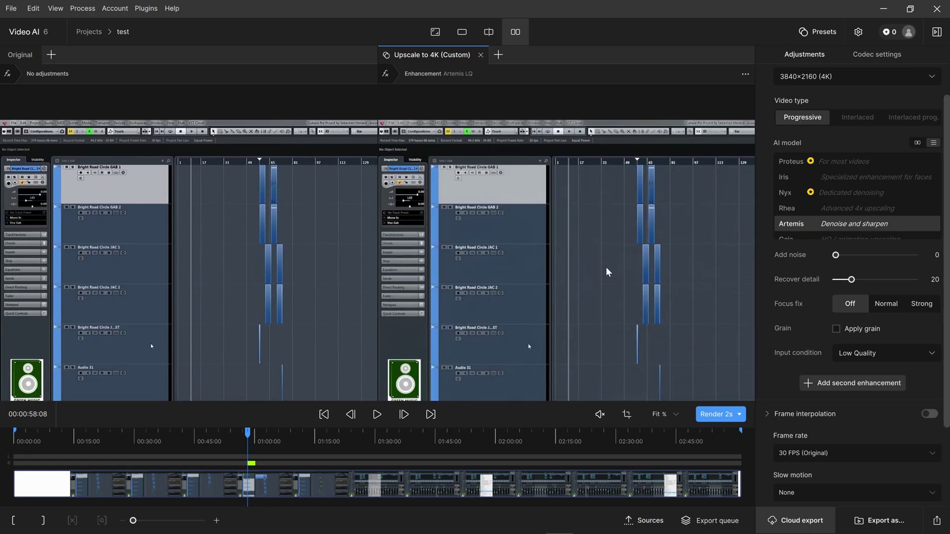
pyautogui.scroll(5, 502, 277)
pyautogui.moveTo(462, 289); pyautogui.dragTo(611, 303)
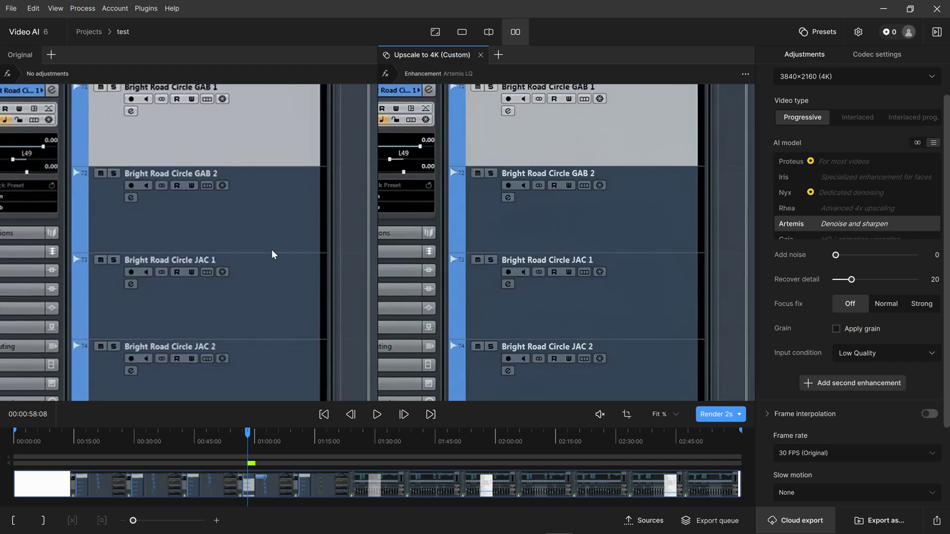
pyautogui.moveTo(272, 254); pyautogui.dragTo(323, 233)
pyautogui.click(461, 31)
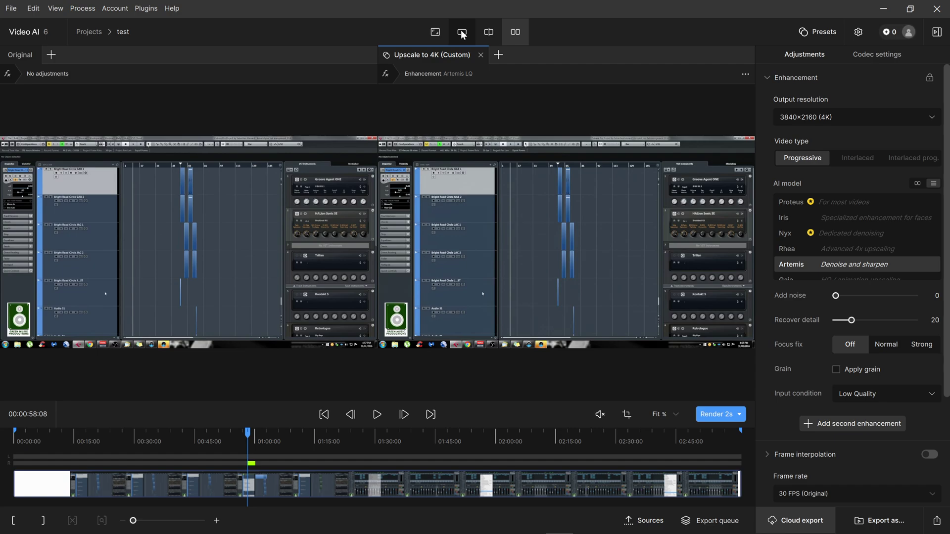
# - Show only the upscaled preview, zoom in, and pan across the track headers to the left edge
pyautogui.click(461, 32)
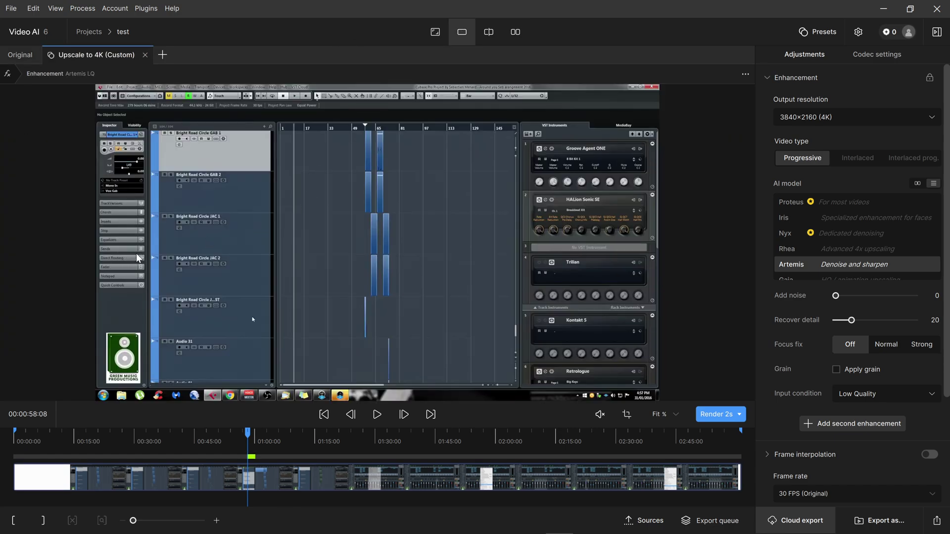
pyautogui.scroll(3, 296, 257)
pyautogui.moveTo(324, 271); pyautogui.dragTo(494, 301)
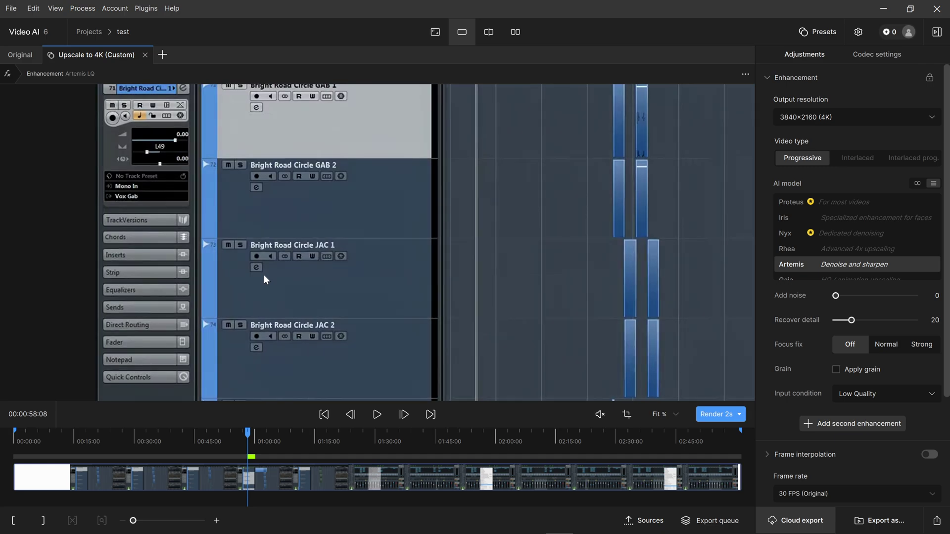
pyautogui.scroll(2, 144, 212)
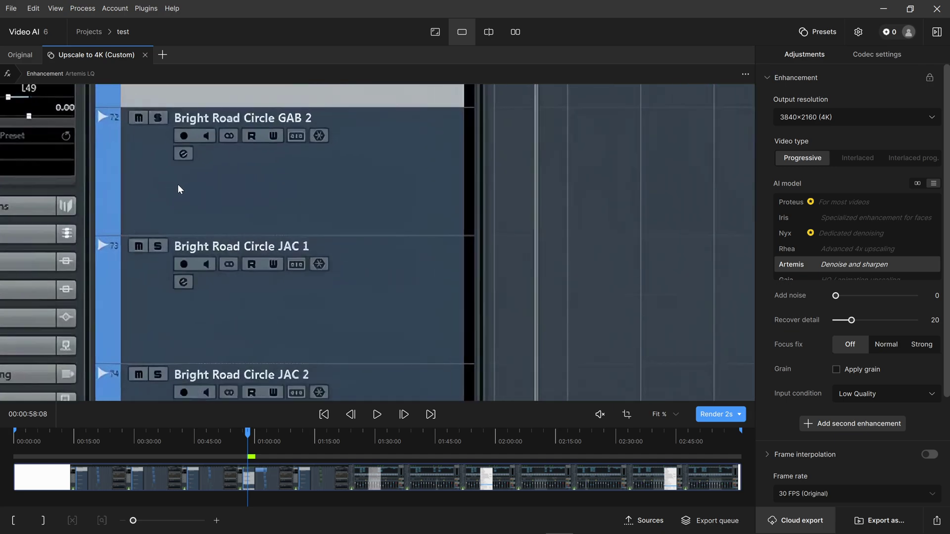
pyautogui.moveTo(177, 184); pyautogui.dragTo(437, 260)
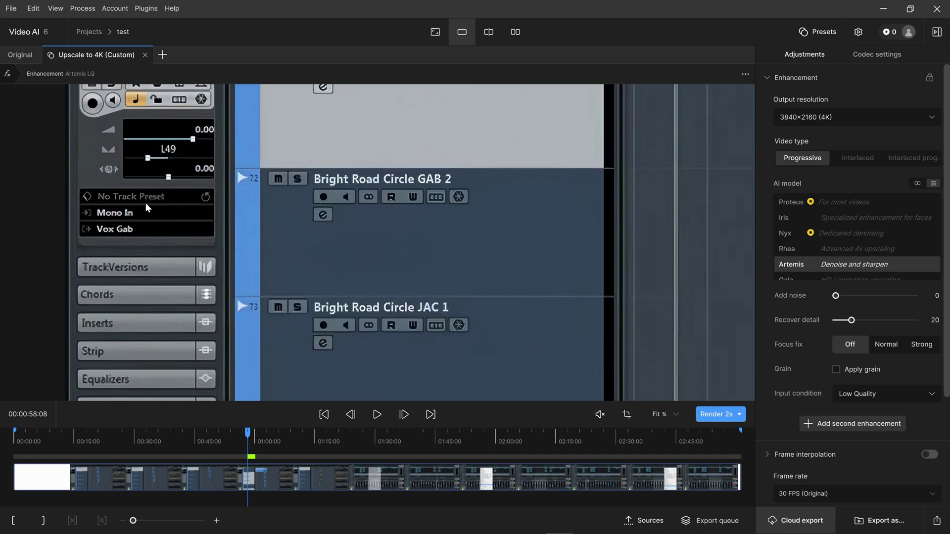
pyautogui.moveTo(291, 239); pyautogui.dragTo(301, 239)
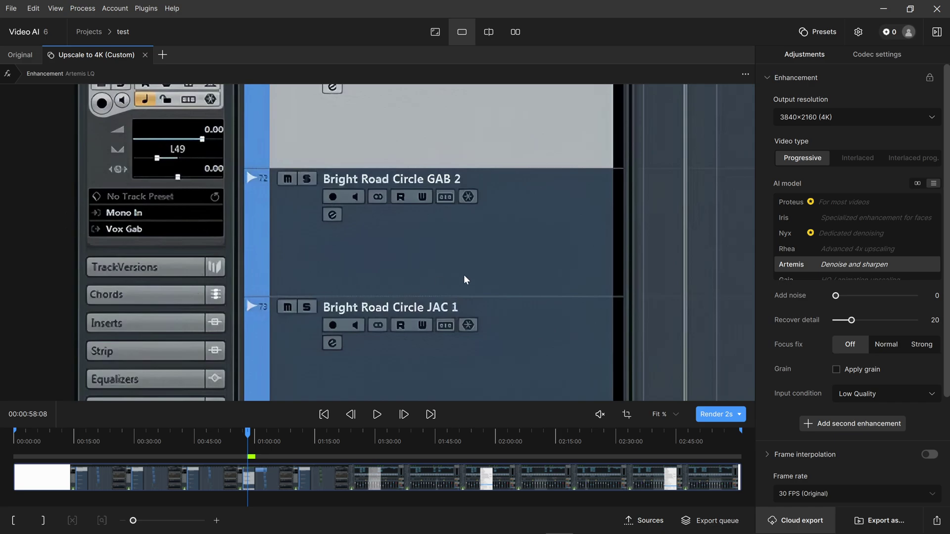
# - Pan the zoomed preview over the arrangement grid and the HALion Sonic SE panel
pyautogui.moveTo(684, 257); pyautogui.dragTo(250, 278)
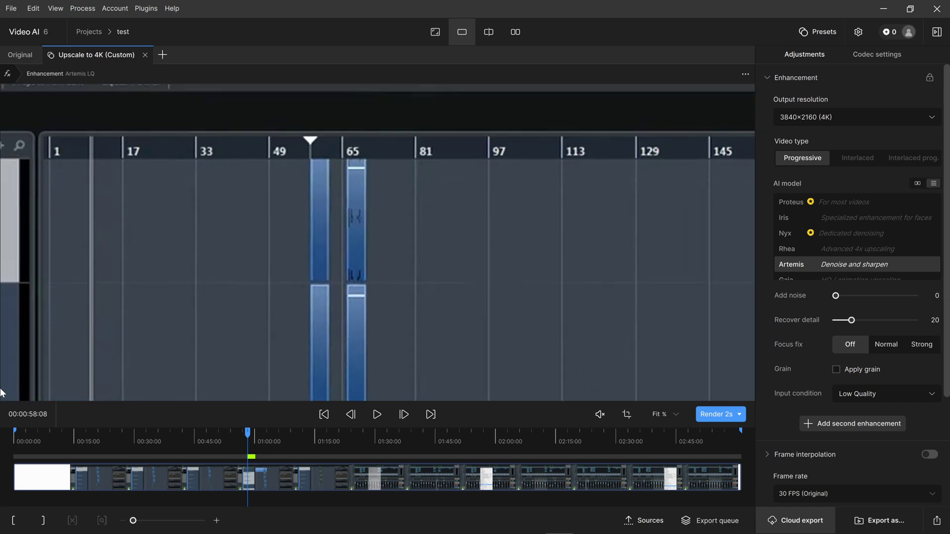
pyautogui.scroll(3, 292, 295)
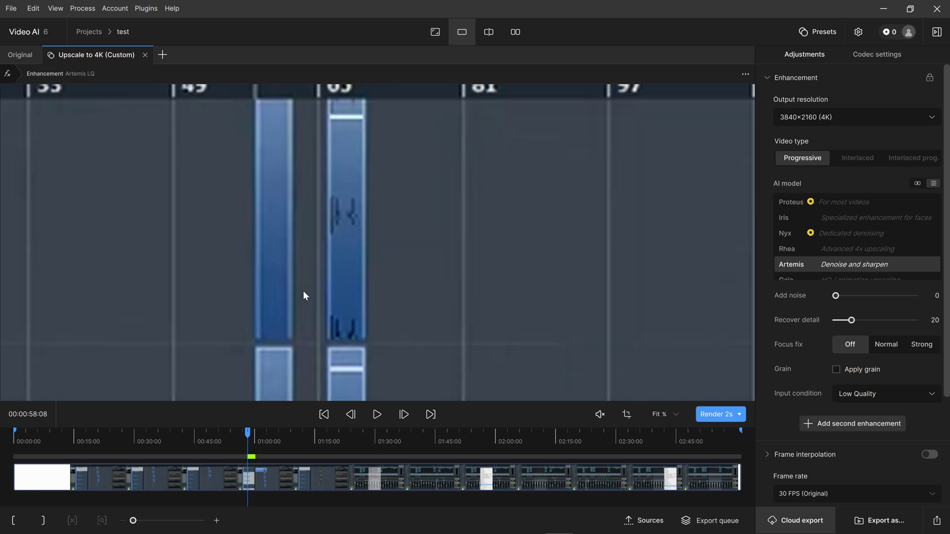
pyautogui.scroll(-5, 303, 295)
pyautogui.scroll(3, 617, 264)
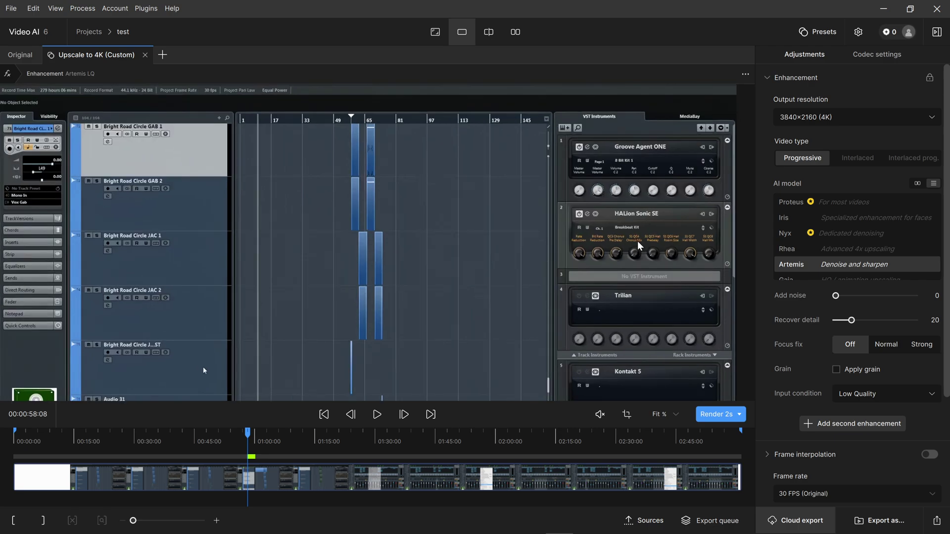
pyautogui.moveTo(707, 233); pyautogui.dragTo(400, 247)
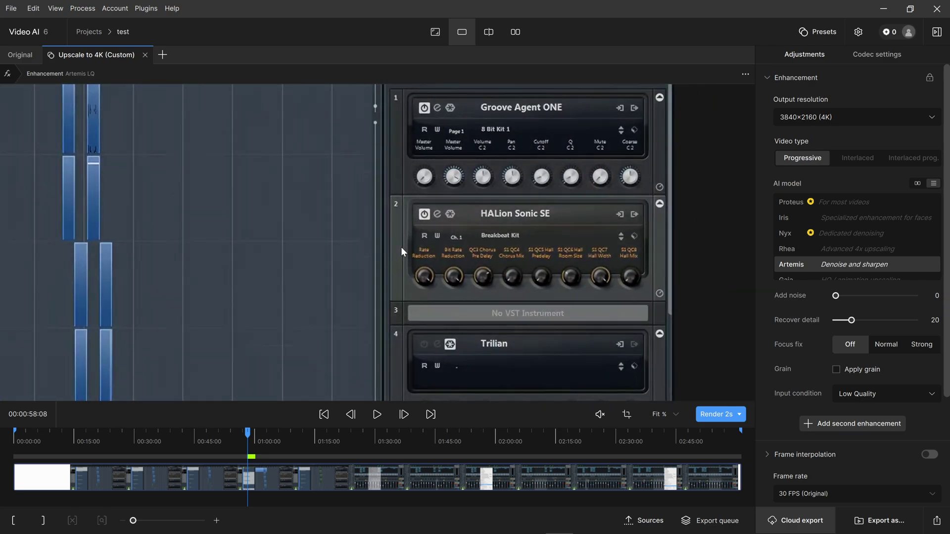
pyautogui.scroll(3, 401, 247)
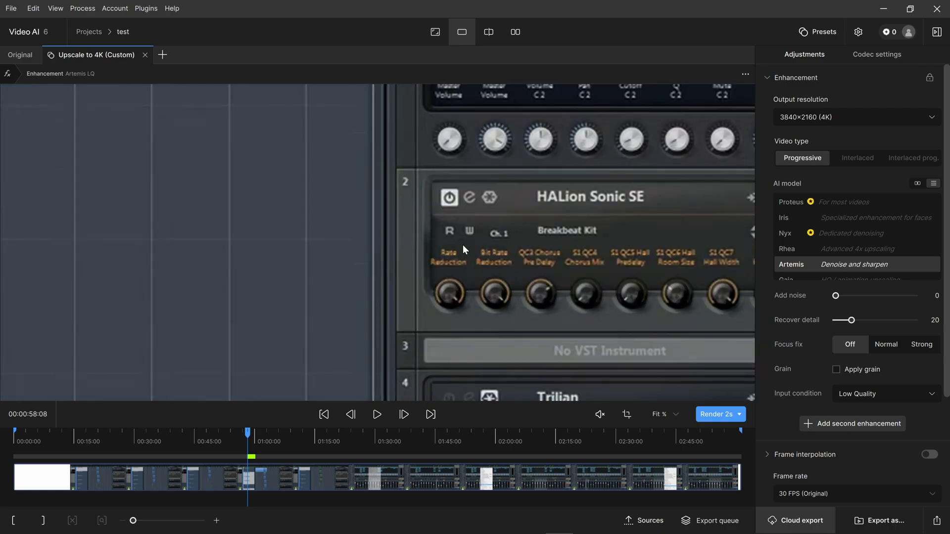
pyautogui.scroll(-5, 455, 260)
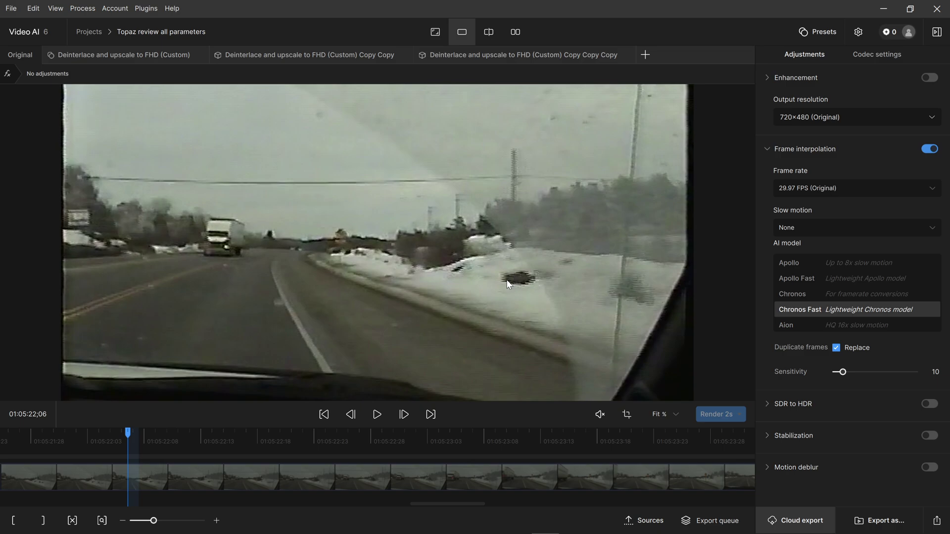
# - Zoom the road clip preview and pan to centre the truck
pyautogui.scroll(2, 509, 282)
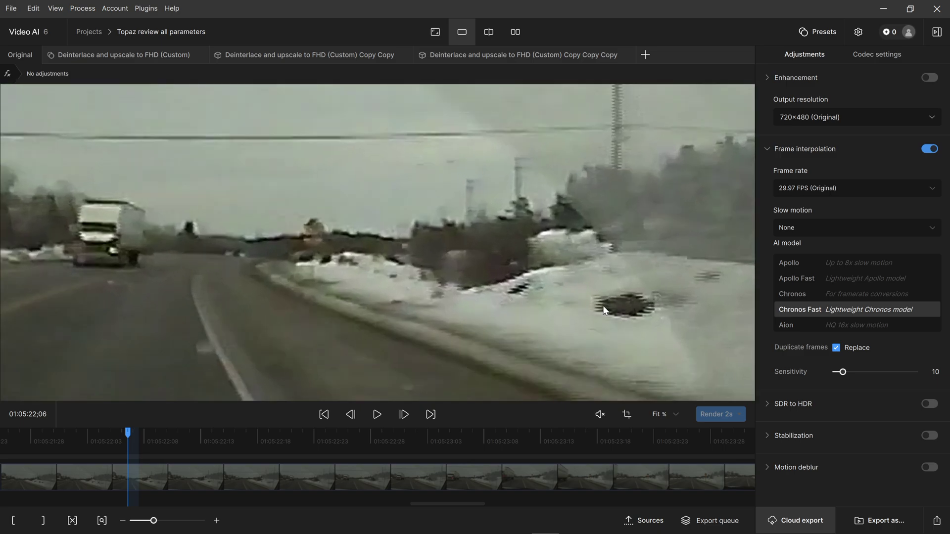
pyautogui.scroll(-2, 399, 272)
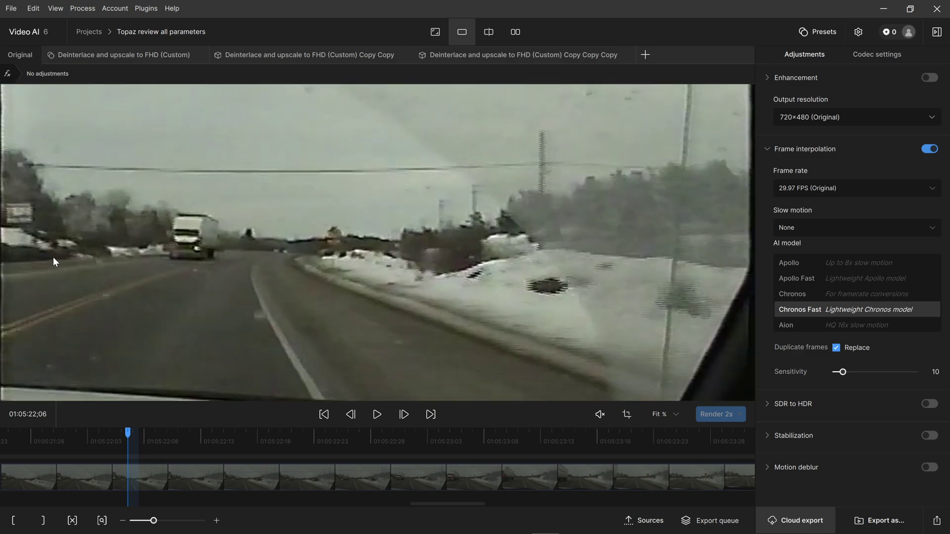
pyautogui.scroll(4, 349, 245)
pyautogui.scroll(-5, 490, 253)
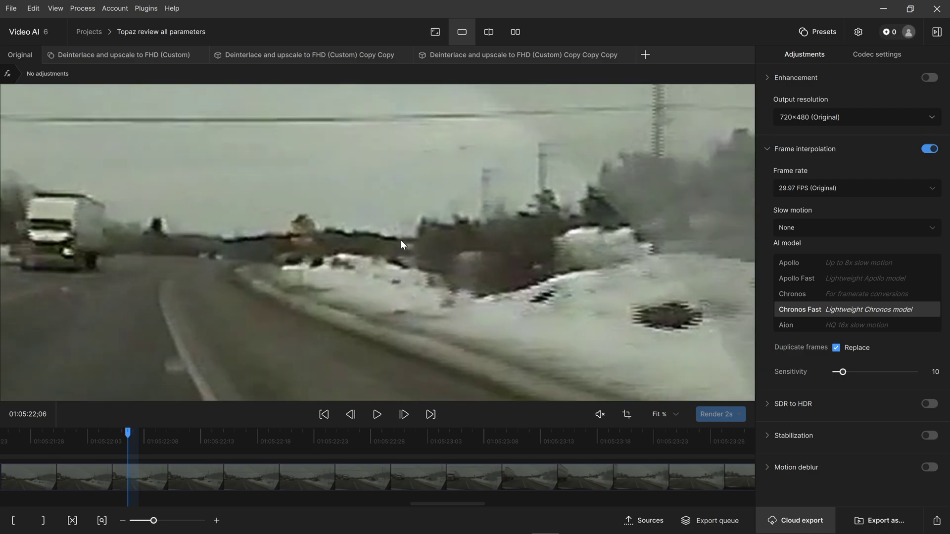
pyautogui.scroll(4, 270, 263)
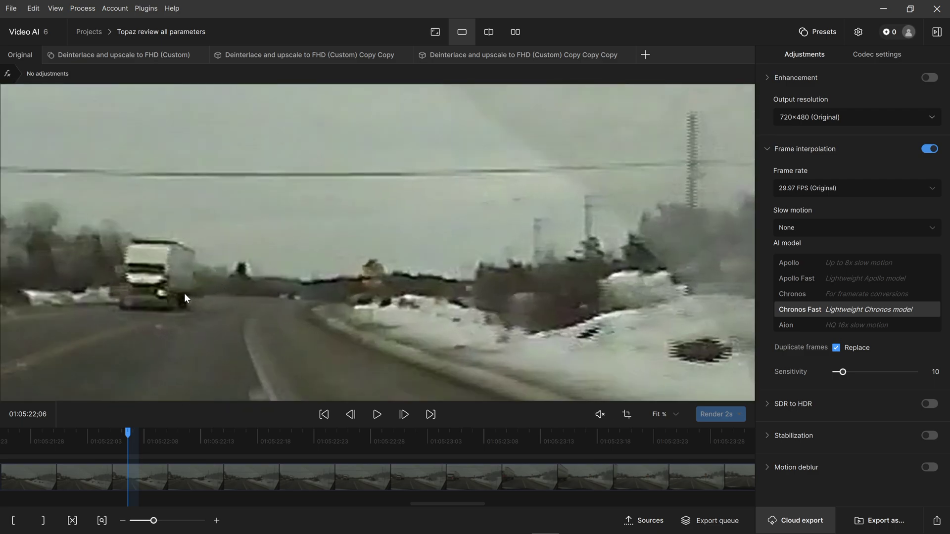
pyautogui.moveTo(161, 305); pyautogui.dragTo(707, 271)
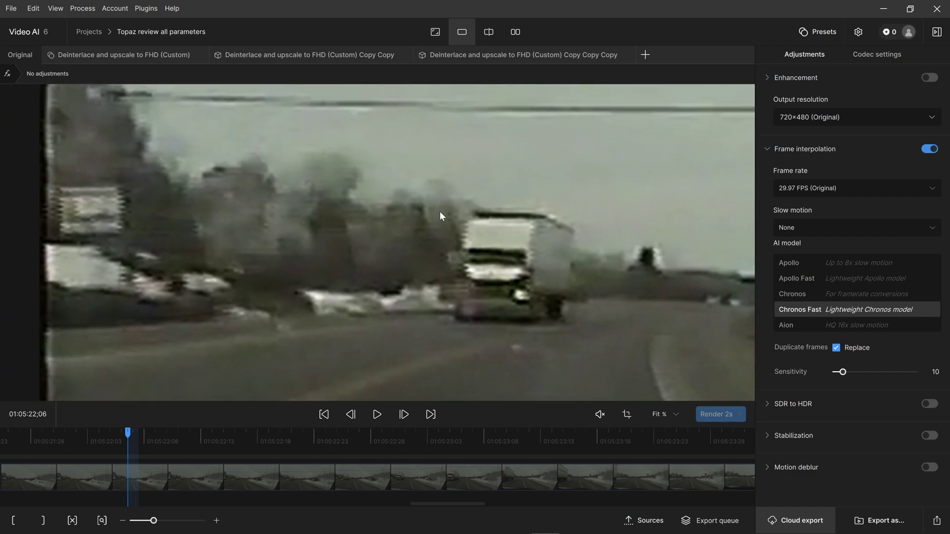
pyautogui.scroll(-5, 639, 271)
# - Apply the Deinterlace and upscale to FHD preset and compare with the original in split view
pyautogui.click(816, 31)
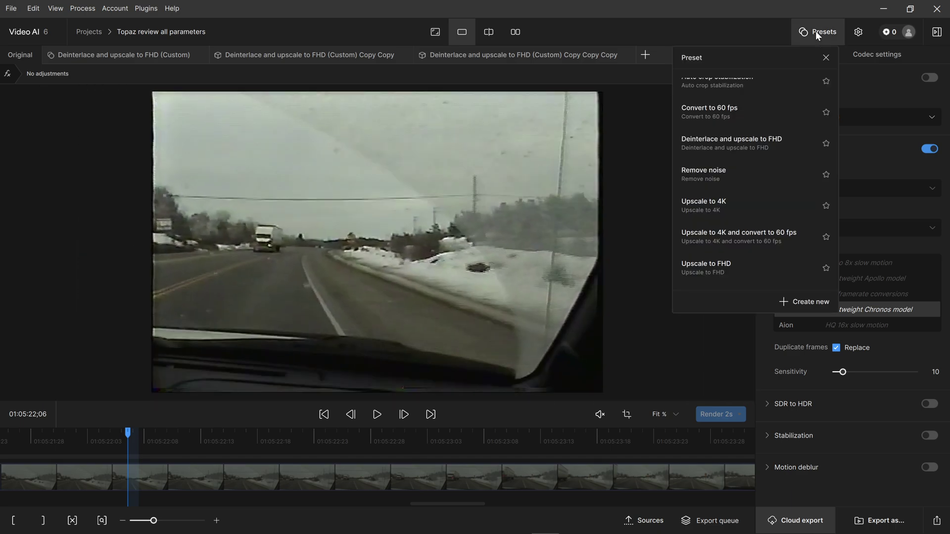
pyautogui.click(749, 147)
pyautogui.click(488, 32)
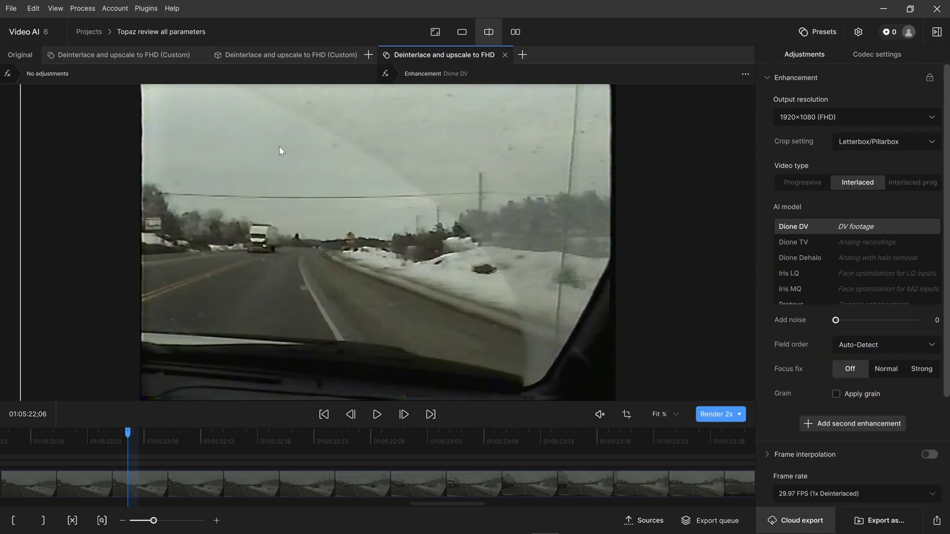
pyautogui.moveTo(20, 225); pyautogui.dragTo(71, 299)
# - Set output resolution to 4x Upscale (2880×1920) and choose the Proteus model
pyautogui.click(859, 118)
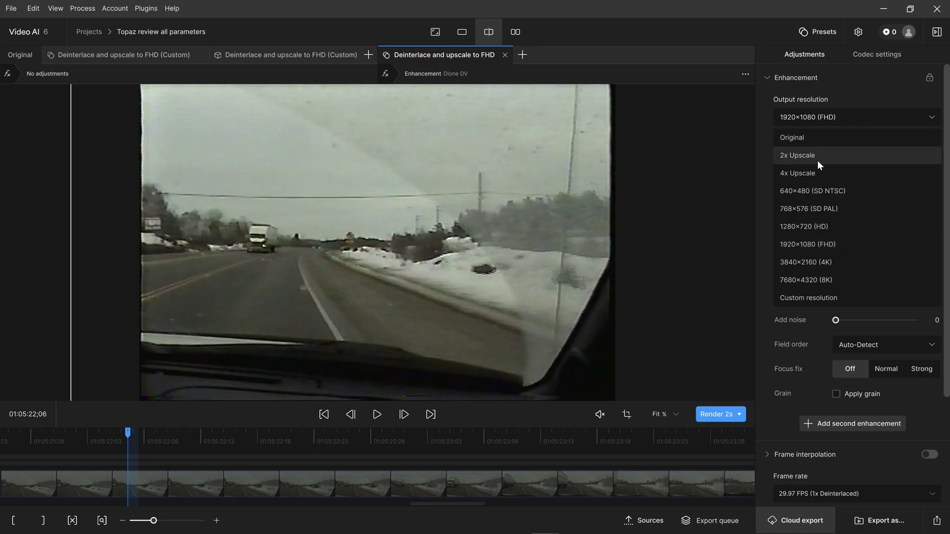
pyautogui.click(808, 174)
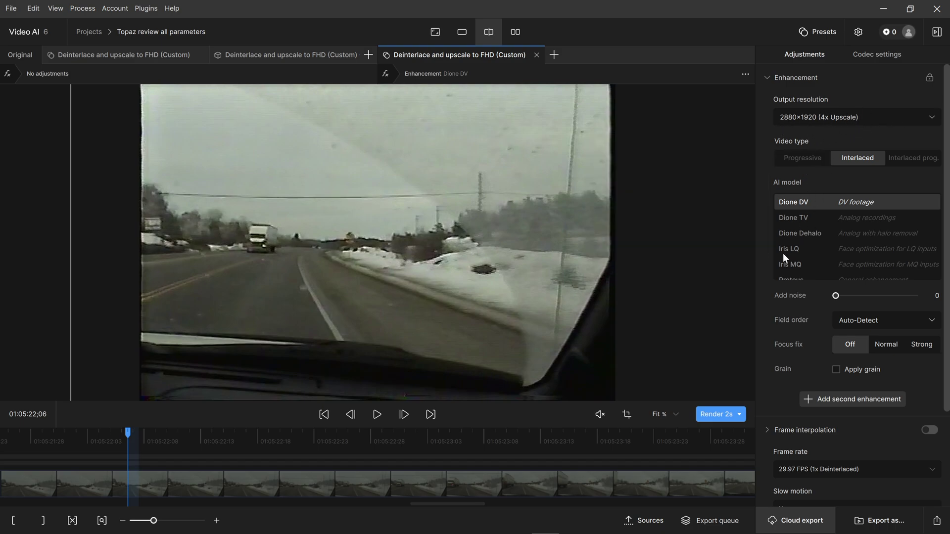
pyautogui.scroll(-3, 763, 237)
pyautogui.scroll(3, 764, 227)
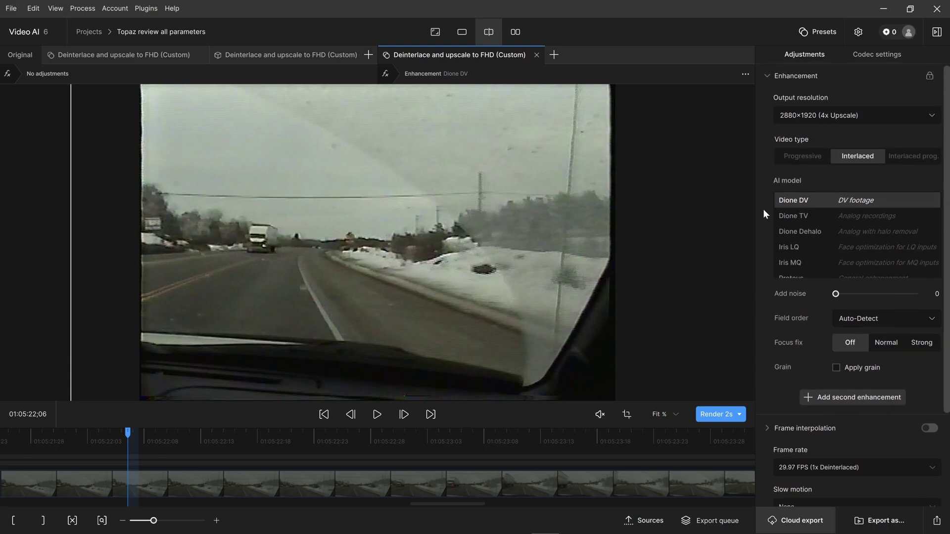
pyautogui.scroll(-1, 826, 254)
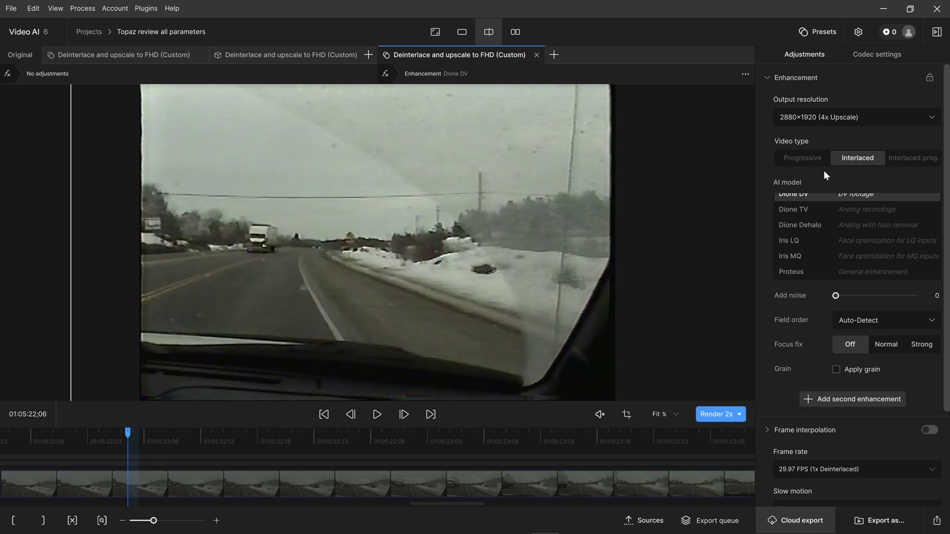
pyautogui.scroll(1, 796, 247)
pyautogui.scroll(-1, 804, 246)
pyautogui.click(888, 273)
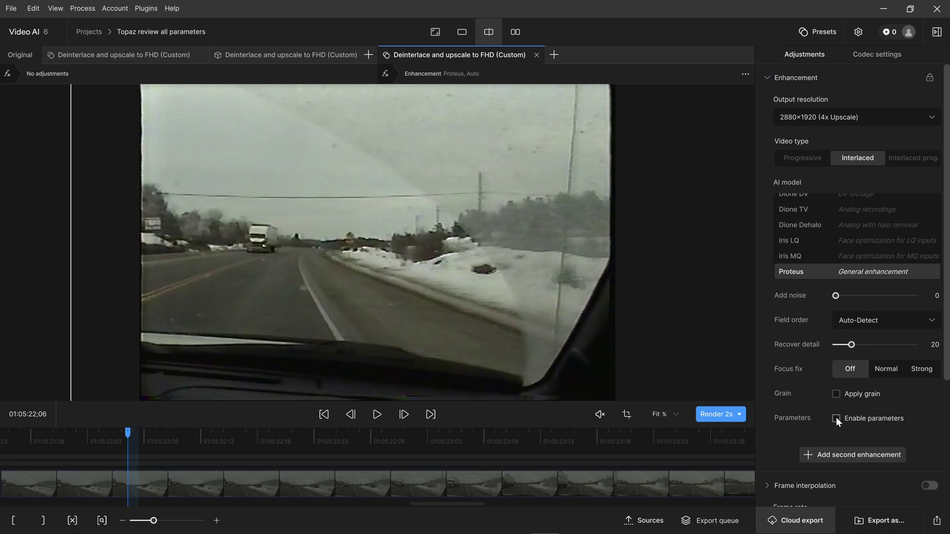
# - Enable Proteus parameters and set the Fix compression and Improve detail sliders to 100
pyautogui.scroll(-2, 835, 417)
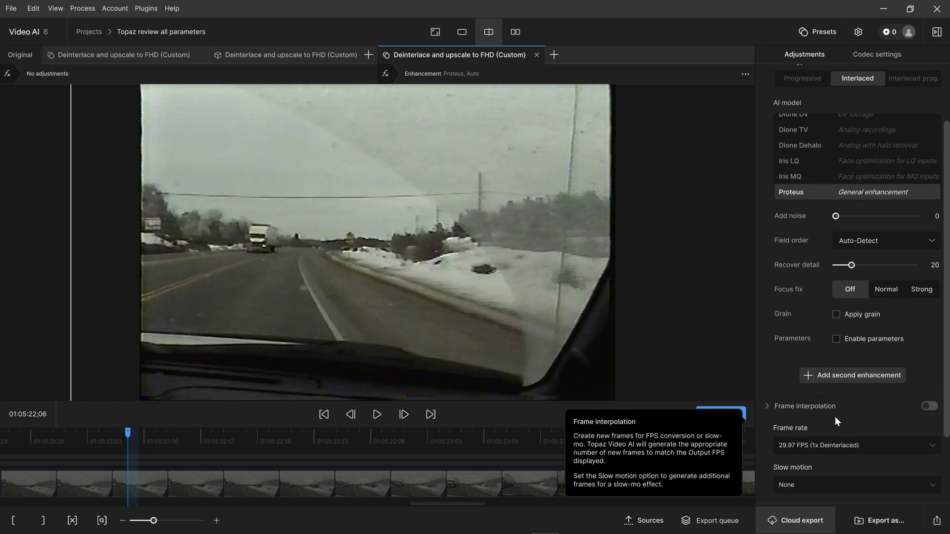
pyautogui.click(836, 338)
pyautogui.scroll(-4, 783, 356)
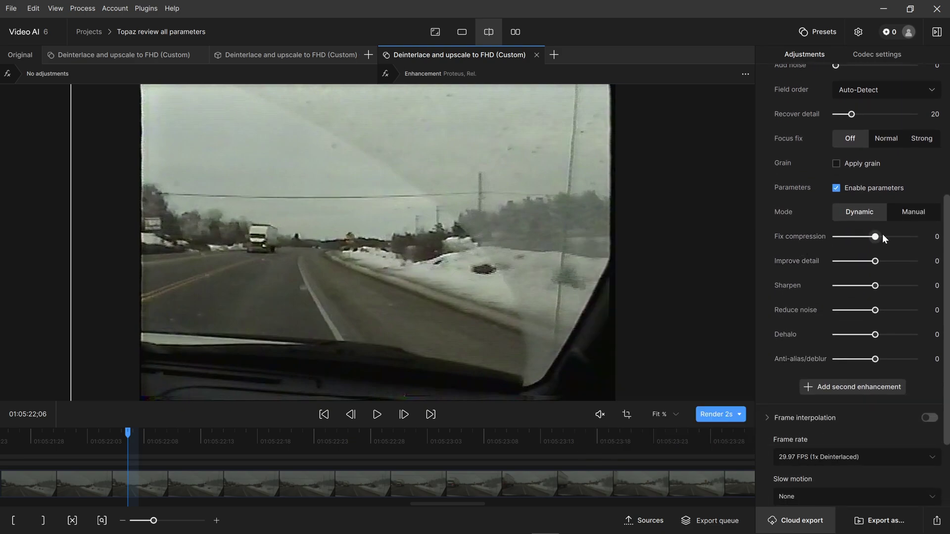
pyautogui.moveTo(807, 237)
pyautogui.moveTo(875, 237); pyautogui.dragTo(918, 240)
pyautogui.moveTo(800, 261)
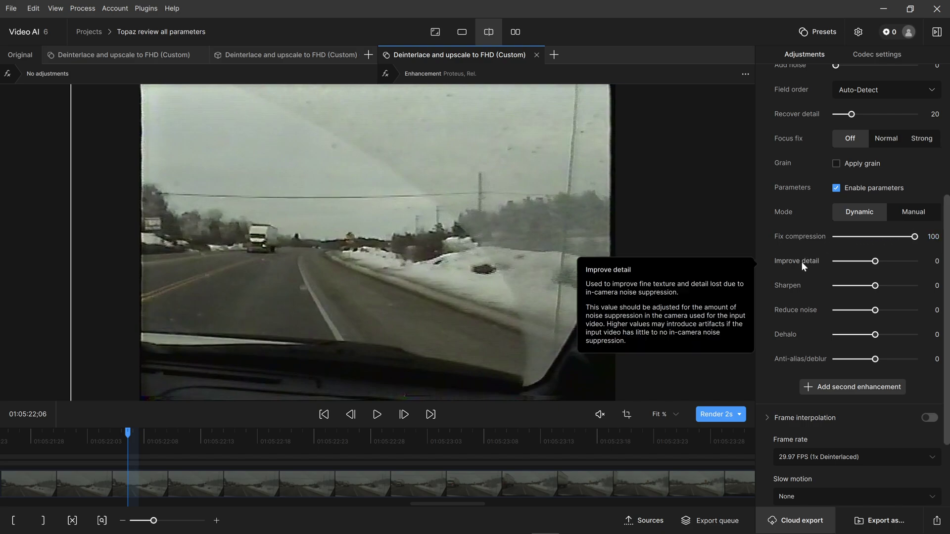
pyautogui.moveTo(875, 262); pyautogui.dragTo(915, 262)
pyautogui.moveTo(790, 361)
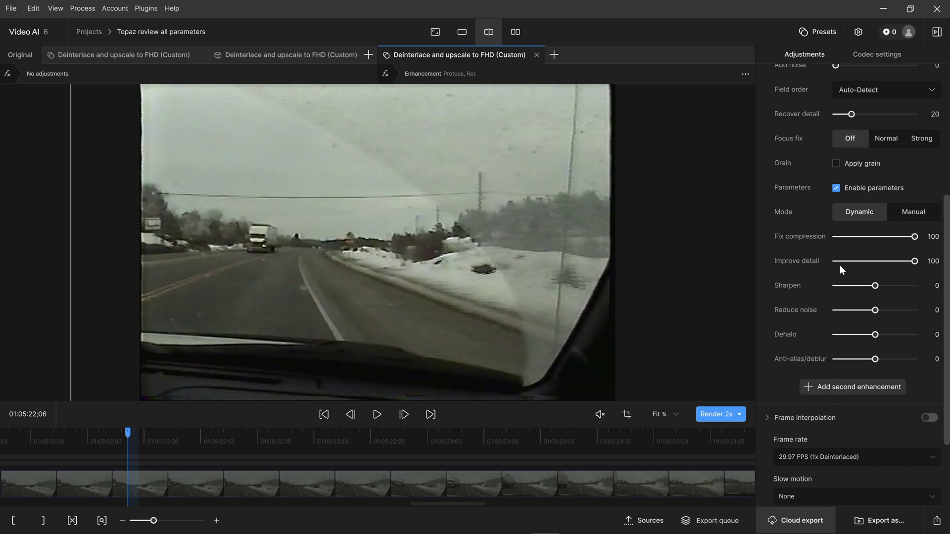
# - Render a 2s preview of the enhanced road clip and sweep the before/after divider across the truck
pyautogui.click(715, 413)
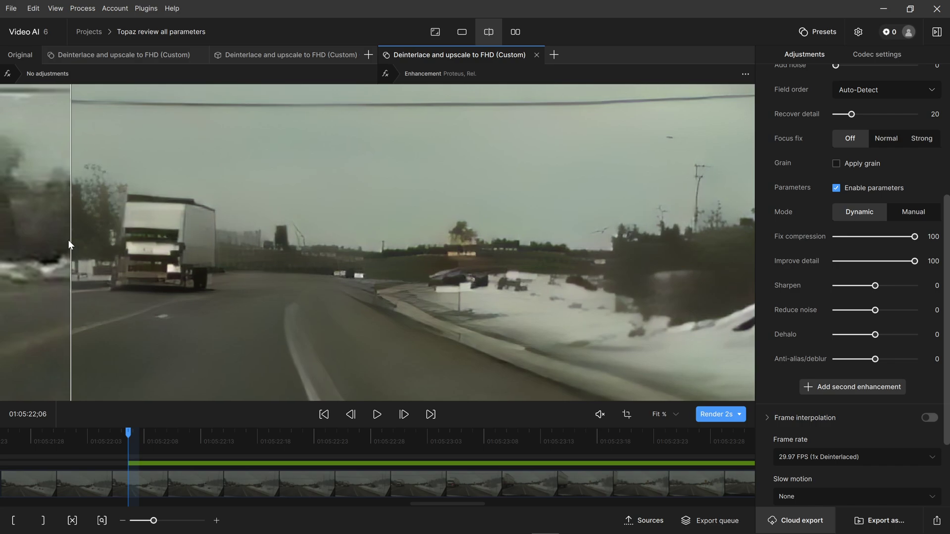
pyautogui.moveTo(70, 241); pyautogui.dragTo(4, 259)
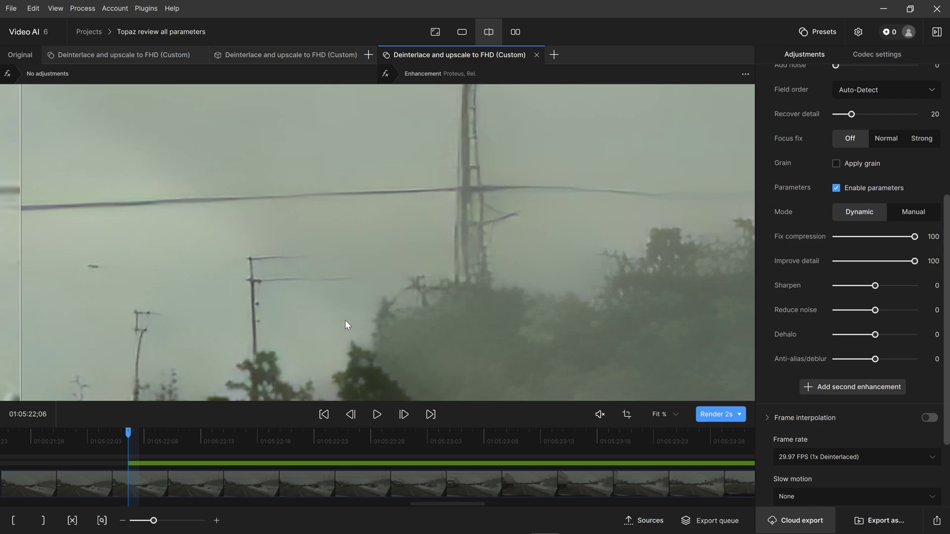
pyautogui.moveTo(21, 265)
pyautogui.mouseDown()
pyautogui.moveTo(718, 290)
pyautogui.moveTo(32, 280)
pyautogui.mouseUp()
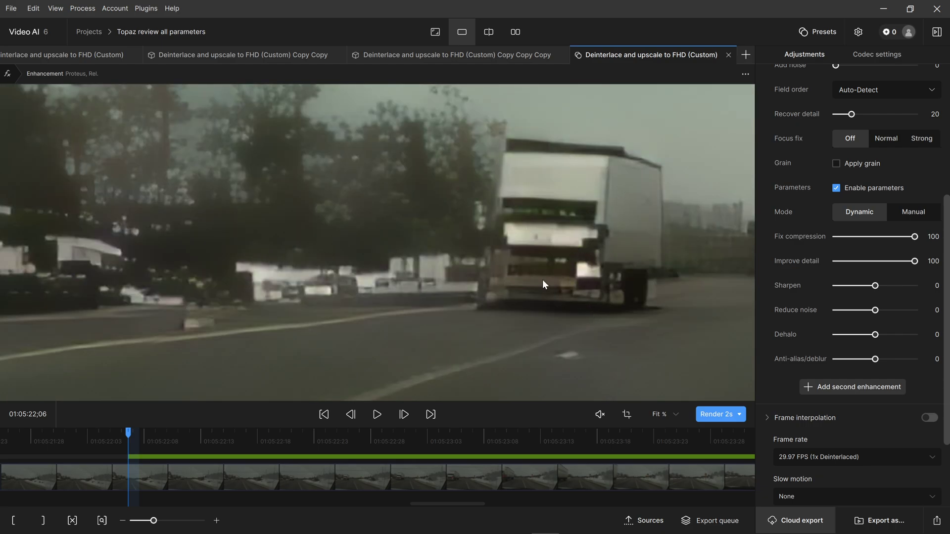
pyautogui.scroll(-6, 518, 242)
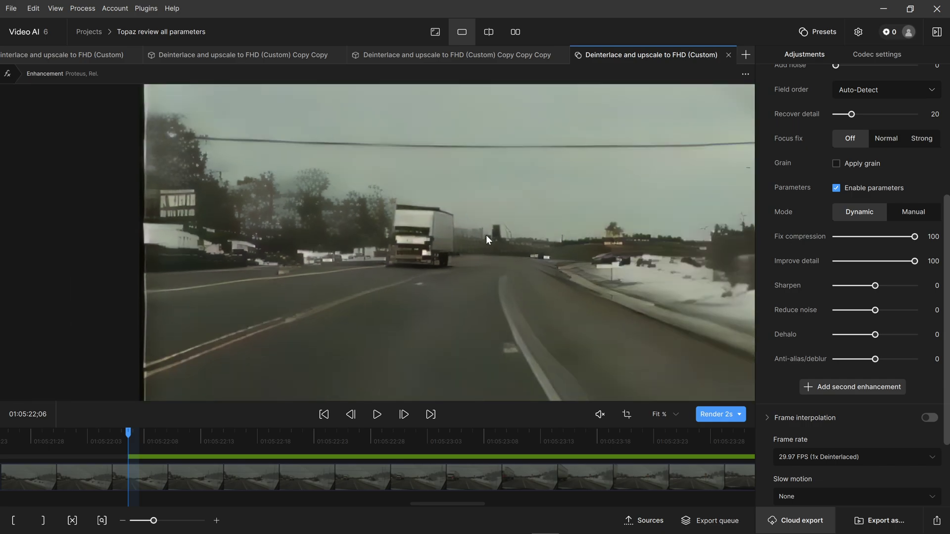
pyautogui.scroll(-2, 296, 242)
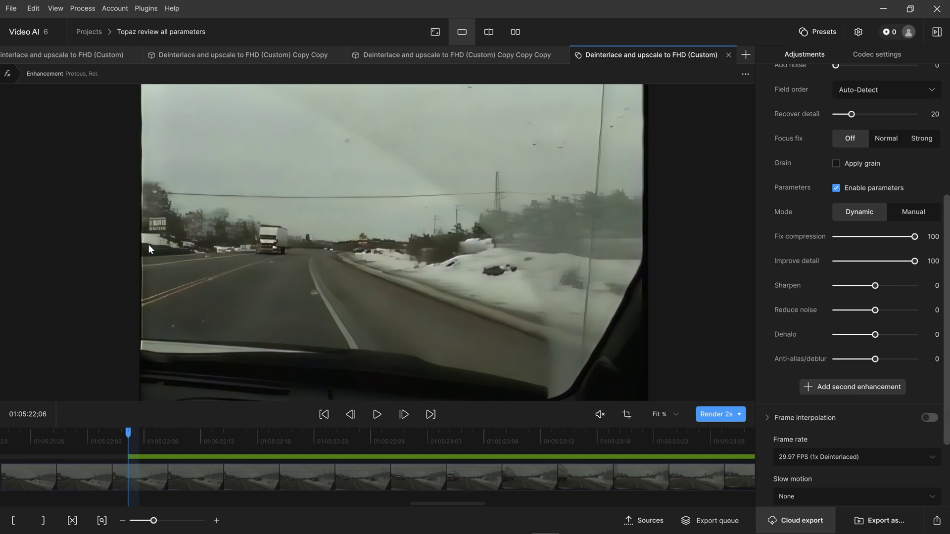
pyautogui.moveTo(149, 244); pyautogui.dragTo(156, 242)
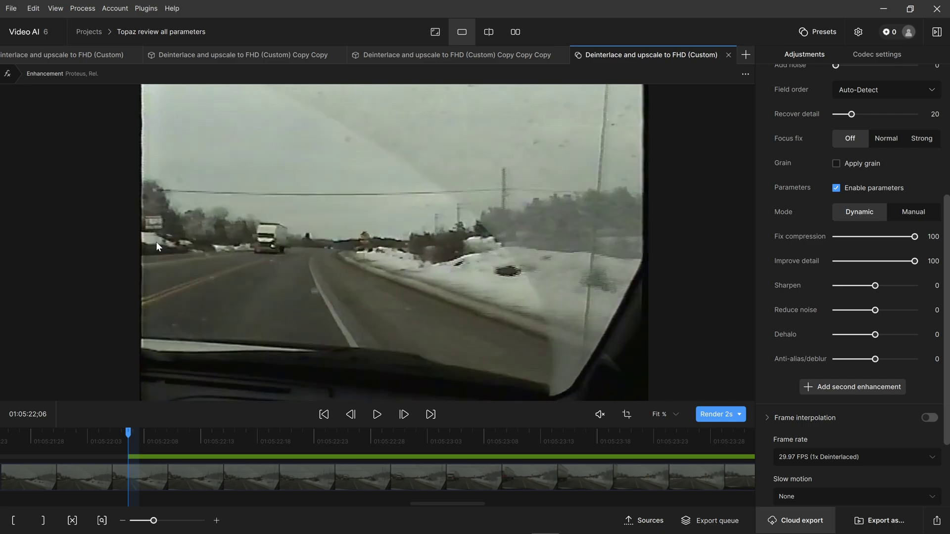
pyautogui.scroll(5, 158, 246)
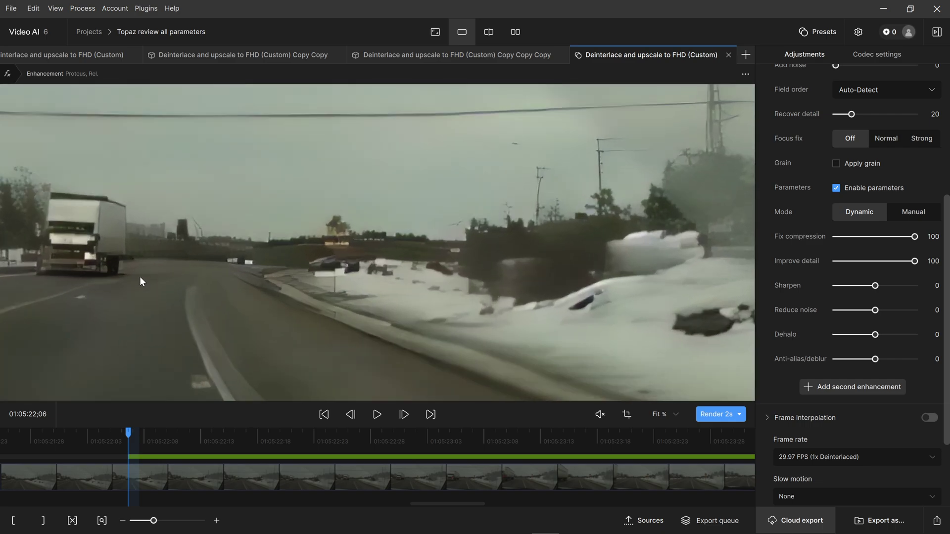
pyautogui.scroll(5, 339, 260)
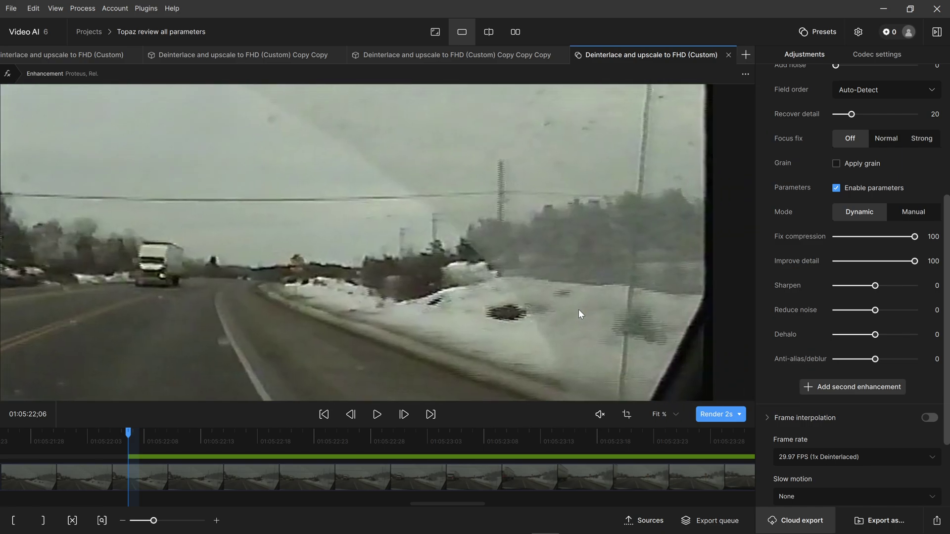
pyautogui.scroll(10, 491, 317)
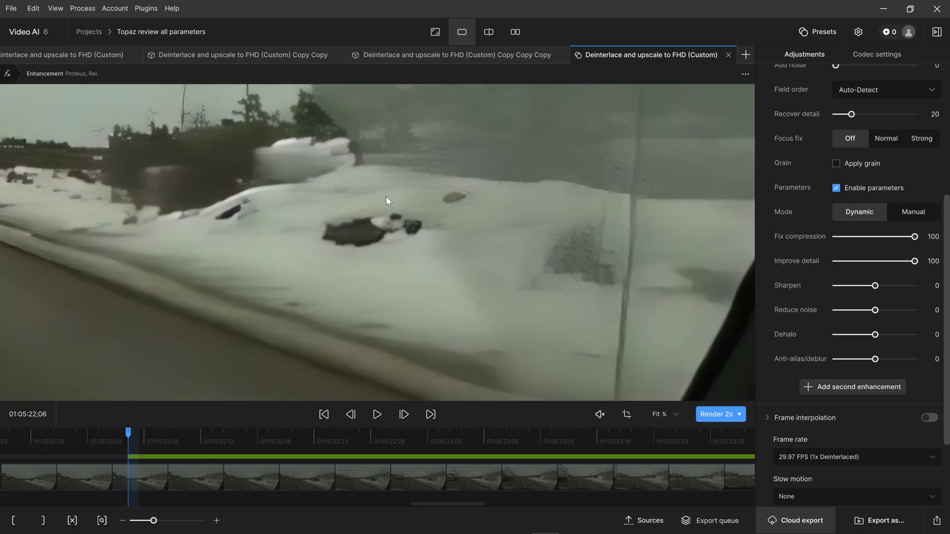
pyautogui.scroll(3, 444, 238)
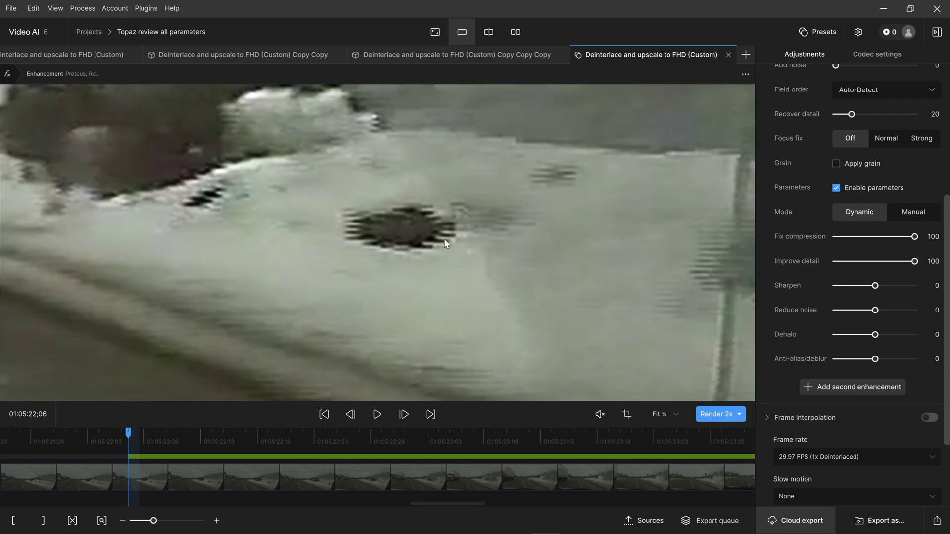
pyautogui.scroll(-3, 443, 238)
pyautogui.scroll(-4, 387, 253)
pyautogui.scroll(-5, 236, 293)
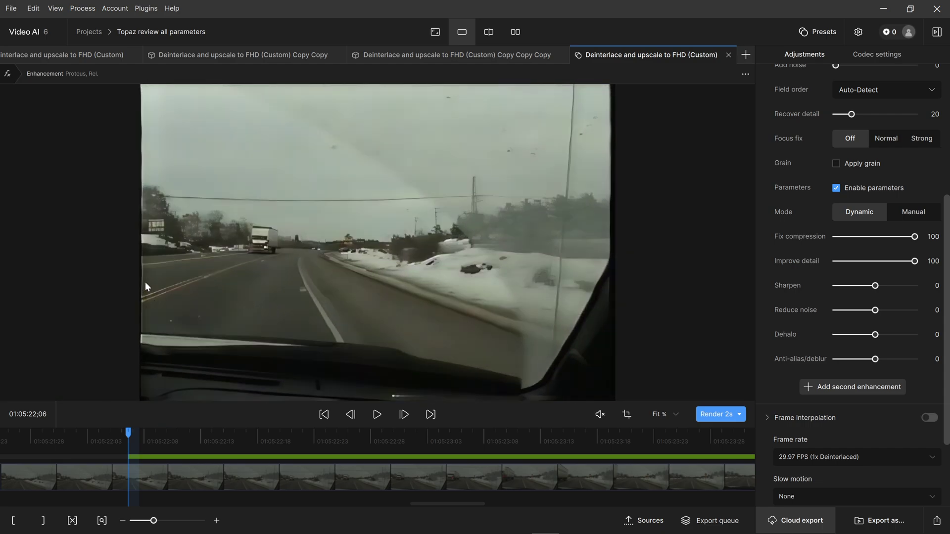
pyautogui.scroll(5, 145, 286)
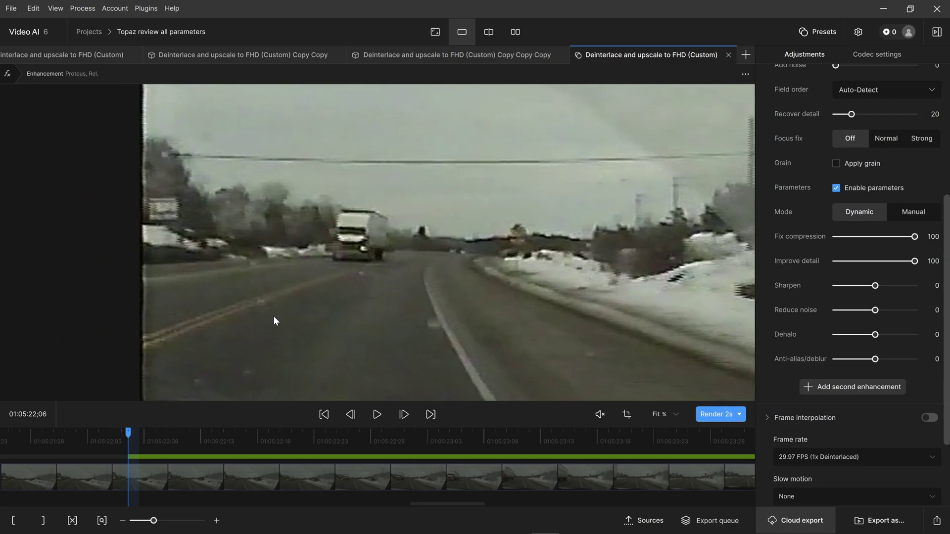
pyautogui.scroll(2, 179, 340)
pyautogui.moveTo(112, 393); pyautogui.dragTo(298, 243)
pyautogui.scroll(3, 321, 198)
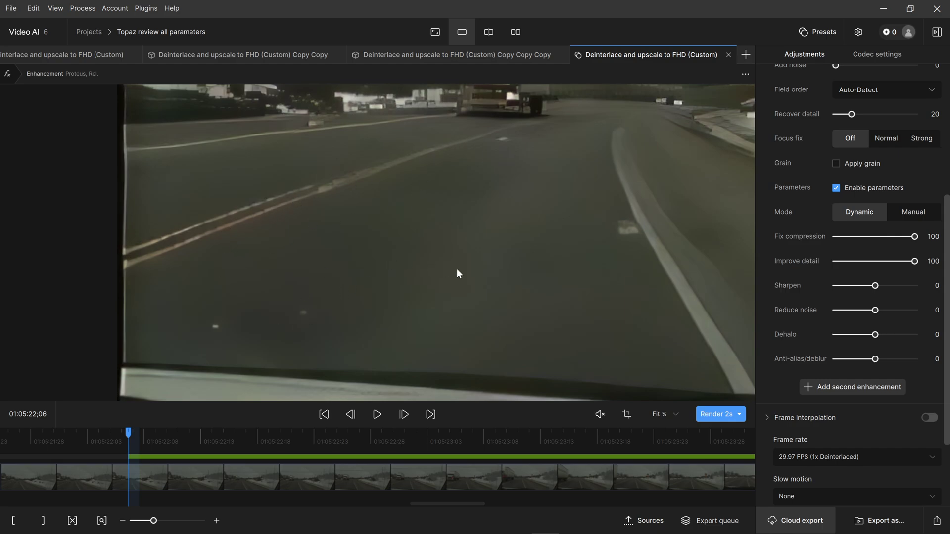
pyautogui.scroll(-5, 456, 268)
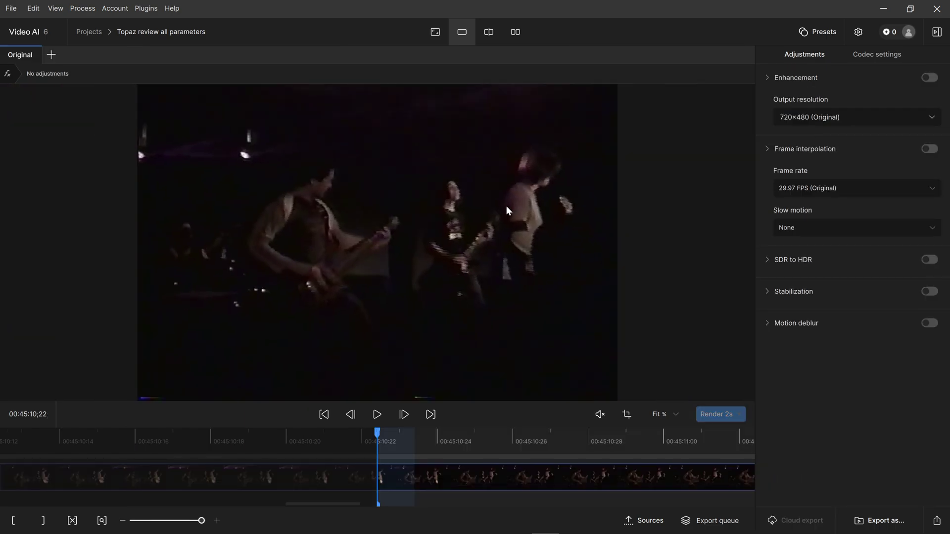
# - Mark the concert clip as Interlaced and set output resolution to 4x Upscale (2880×1920)
pyautogui.scroll(5, 506, 206)
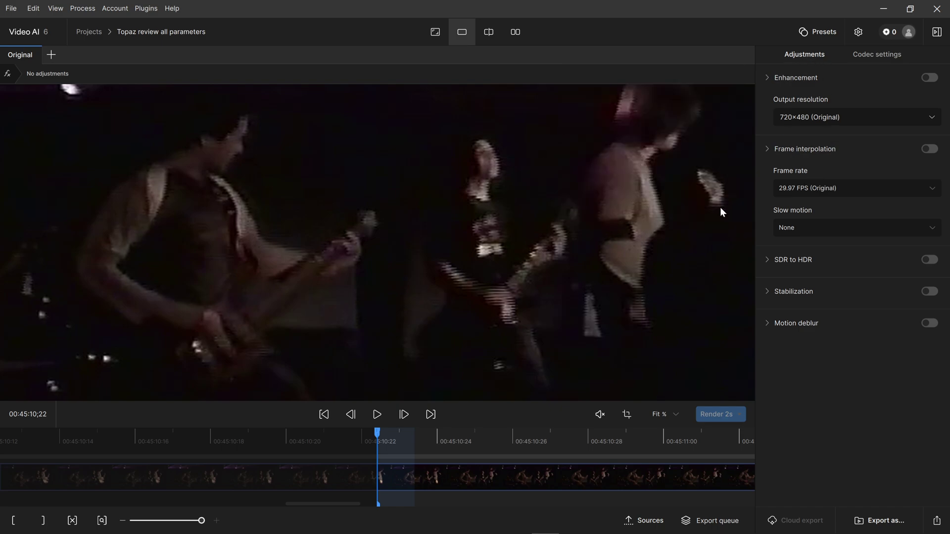
pyautogui.scroll(-3, 525, 230)
pyautogui.scroll(3, 535, 219)
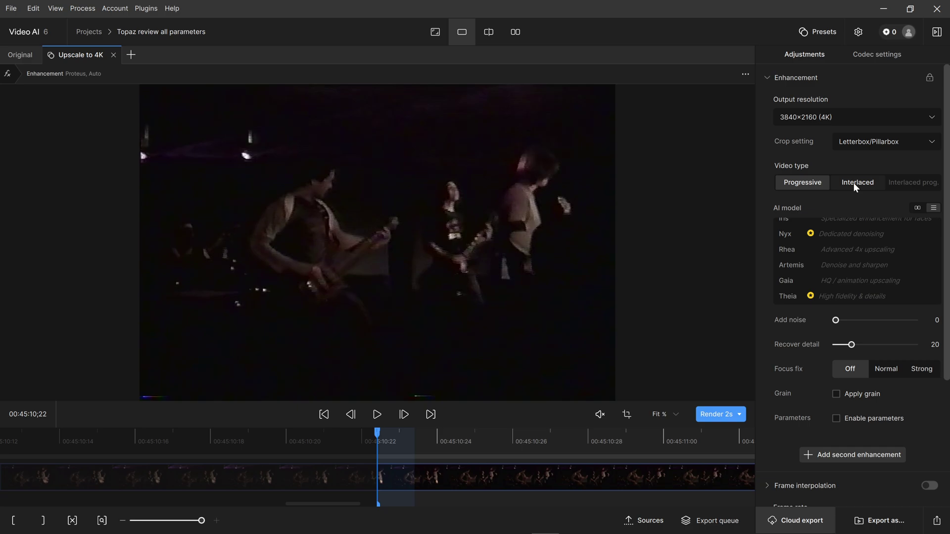
pyautogui.click(855, 182)
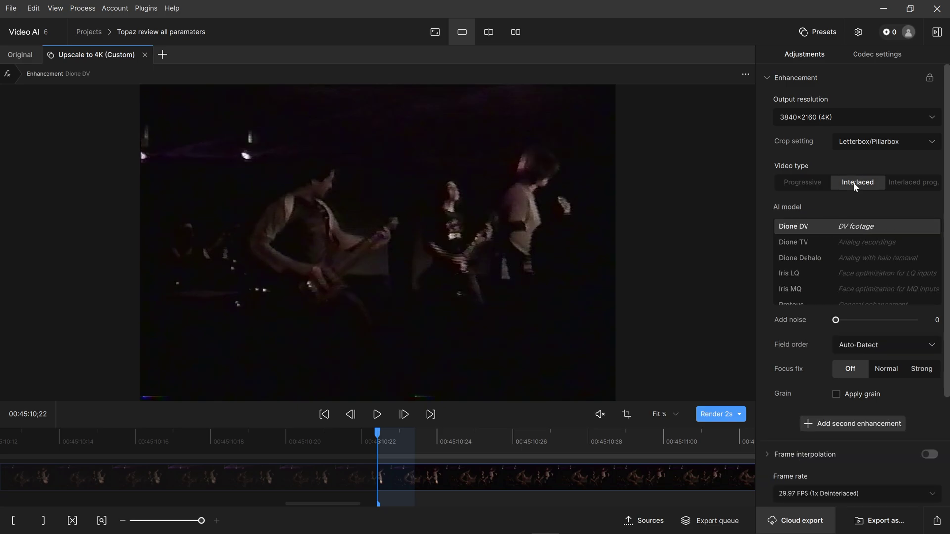
pyautogui.click(845, 118)
pyautogui.click(822, 170)
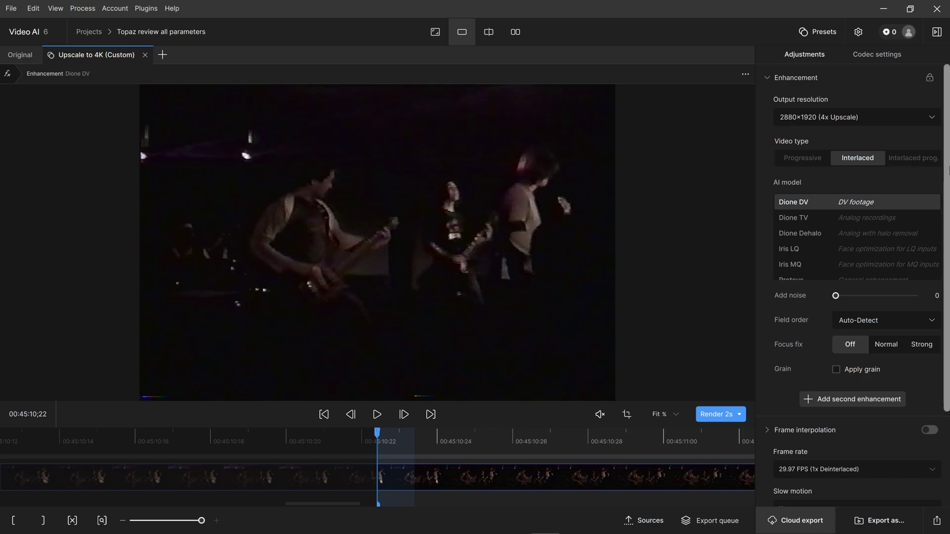
# - Choose Iris LQ, enable parameters, and raise Fix compression and Improve detail to 100
pyautogui.scroll(-1, 797, 227)
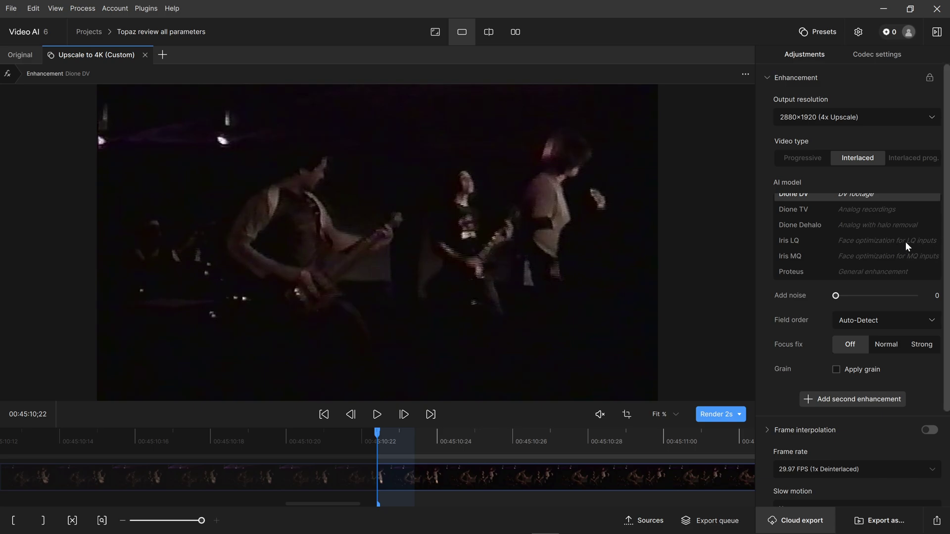
pyautogui.click(872, 241)
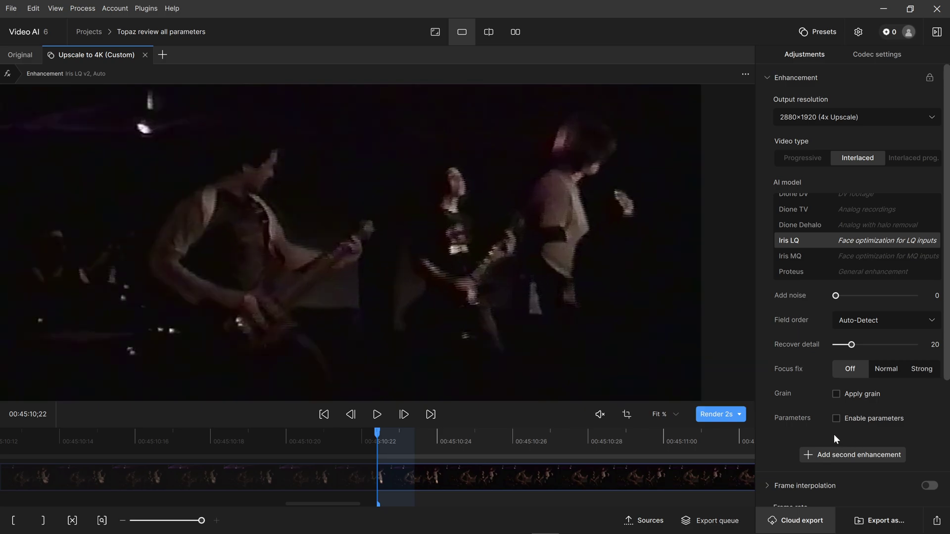
pyautogui.click(836, 418)
pyautogui.scroll(-2, 841, 376)
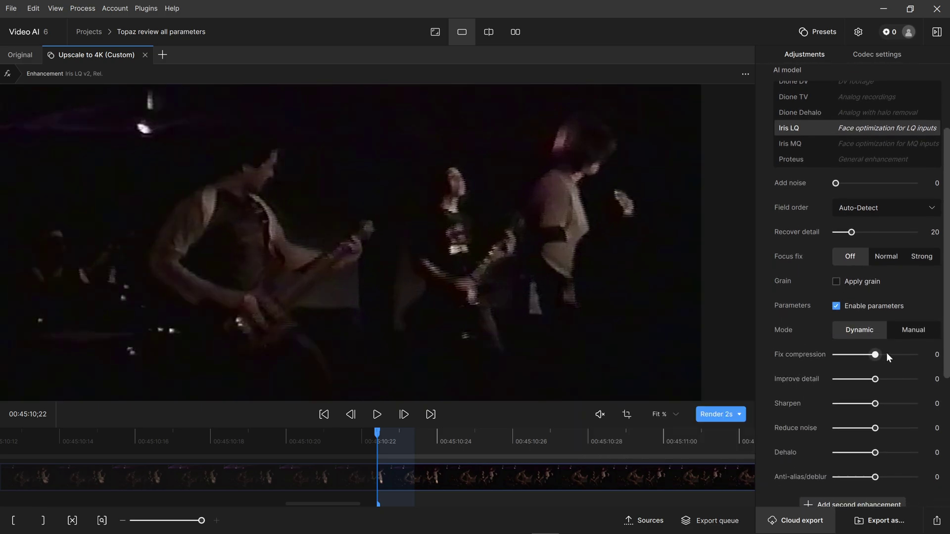
pyautogui.moveTo(875, 355); pyautogui.dragTo(917, 354)
pyautogui.moveTo(875, 379); pyautogui.dragTo(919, 379)
# - Render a 2-second Iris LQ preview of the concert clip and pan across the performers
pyautogui.click(714, 413)
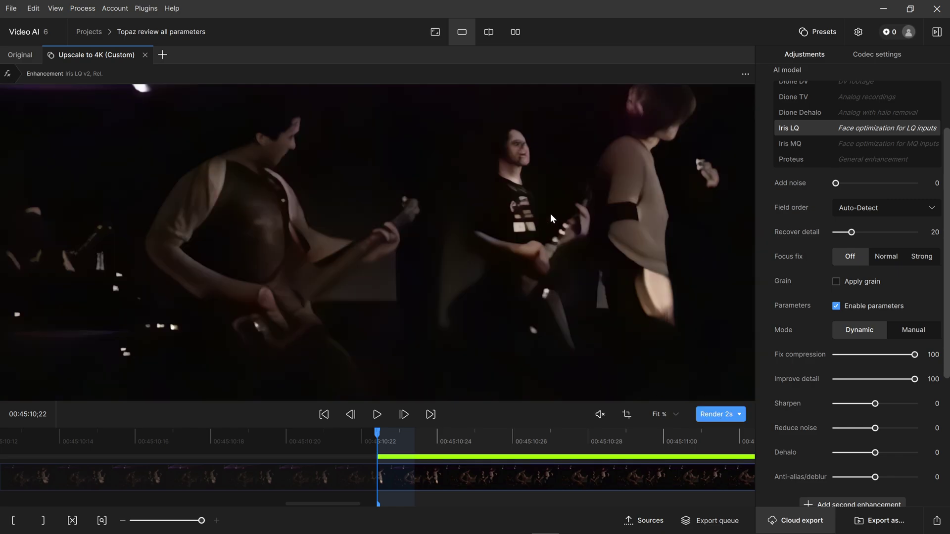
pyautogui.moveTo(687, 257); pyautogui.dragTo(480, 325)
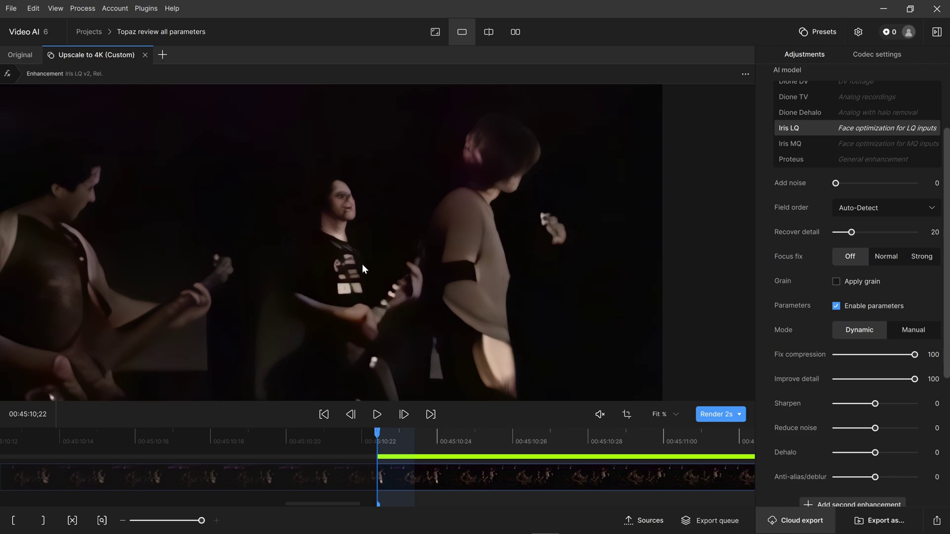
pyautogui.moveTo(362, 264); pyautogui.dragTo(541, 268)
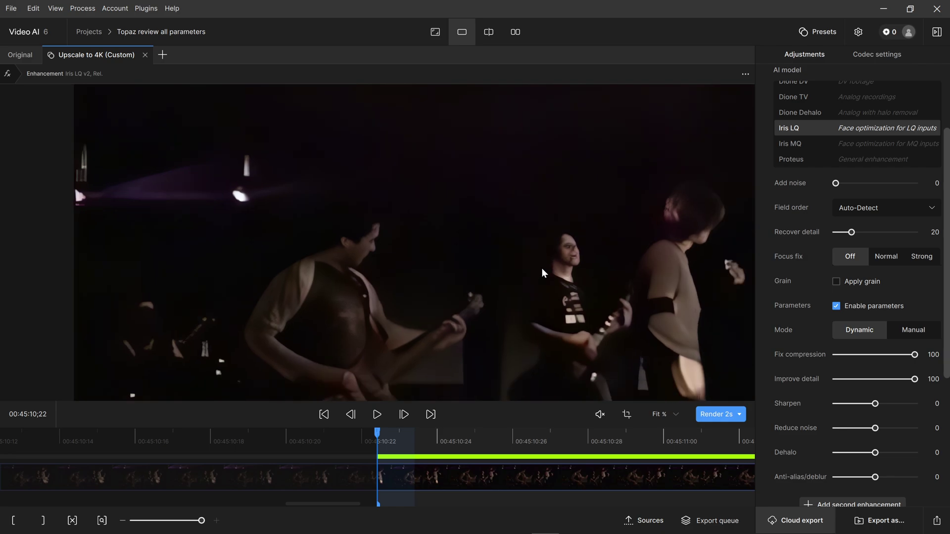
# - Zoom into the rendered preview and pan to the guitarists' faces
pyautogui.scroll(4, 542, 269)
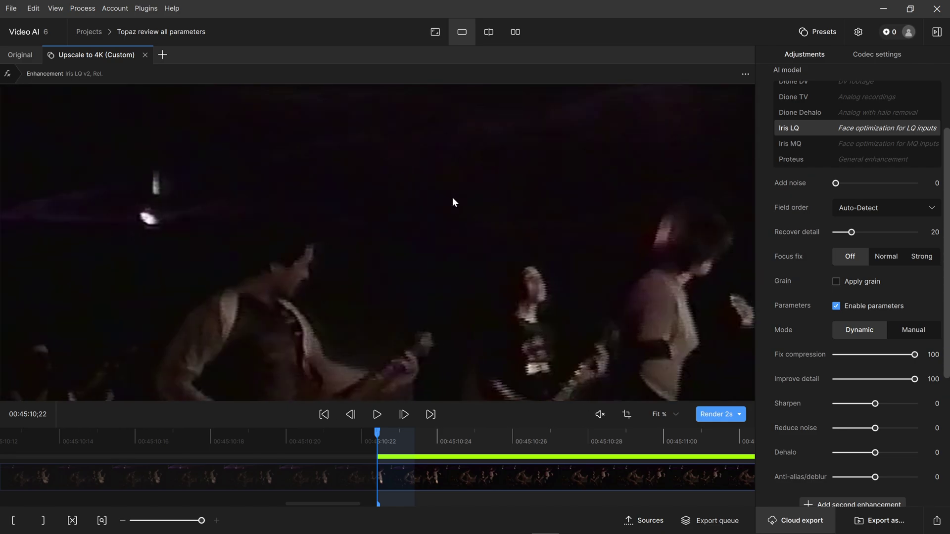
pyautogui.scroll(2, 432, 266)
pyautogui.moveTo(405, 242)
pyautogui.mouseDown()
pyautogui.moveTo(658, 259)
pyautogui.moveTo(417, 248)
pyautogui.mouseUp()
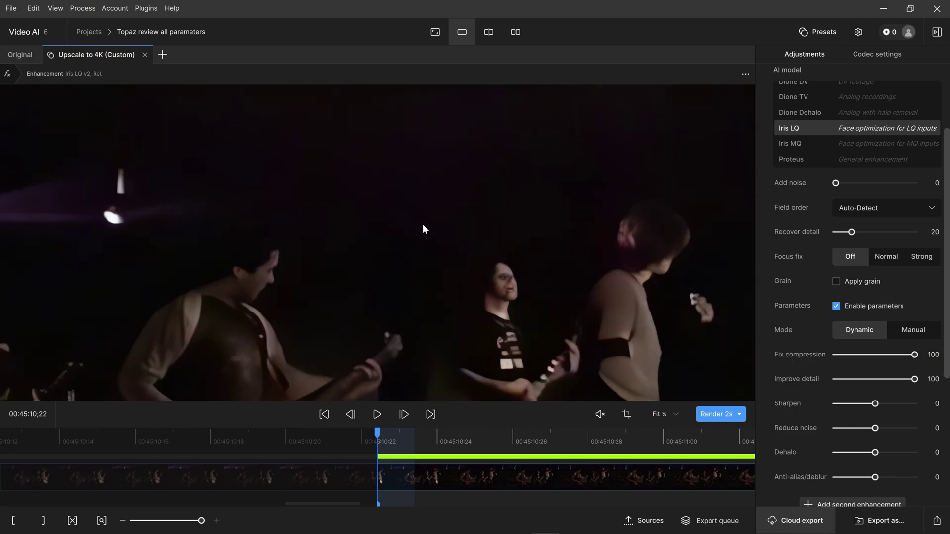
pyautogui.scroll(1, 256, 299)
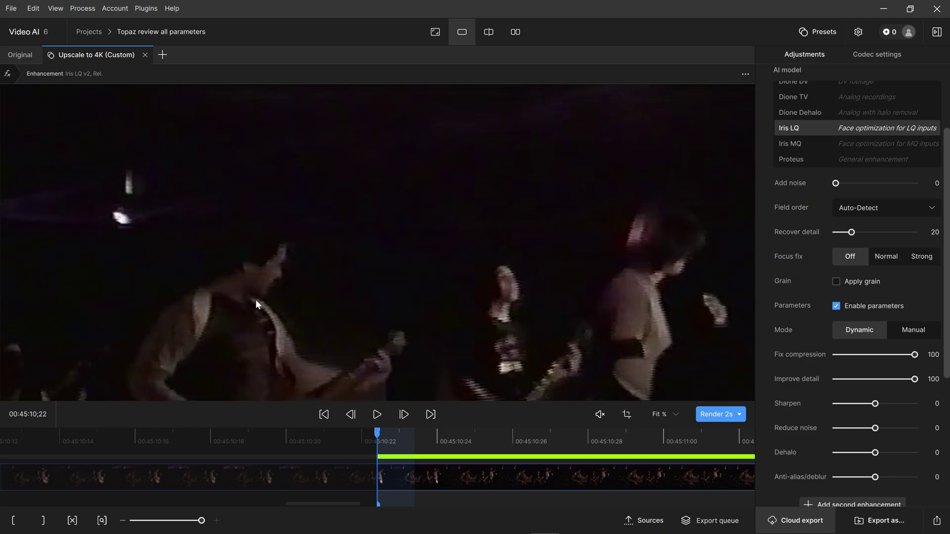
pyautogui.moveTo(255, 299); pyautogui.dragTo(617, 111)
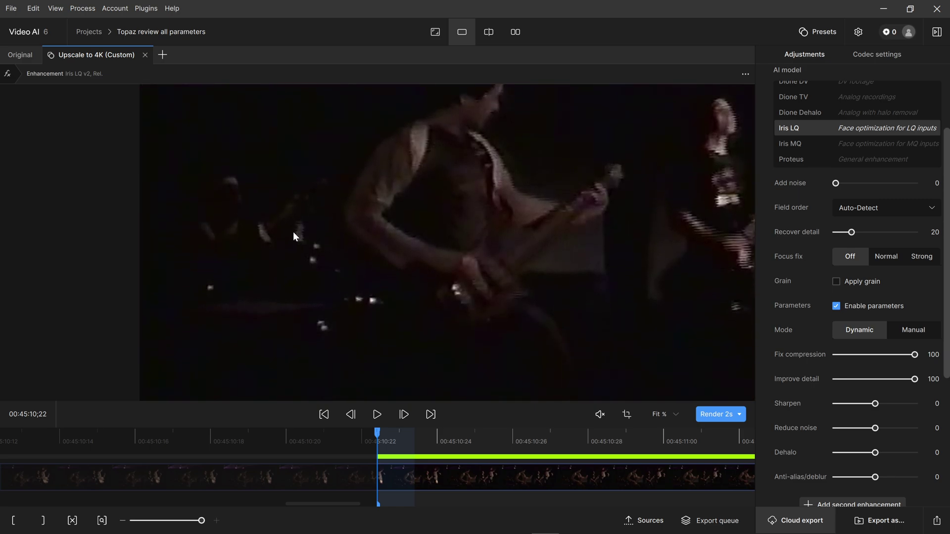
pyautogui.moveTo(293, 236); pyautogui.dragTo(294, 251)
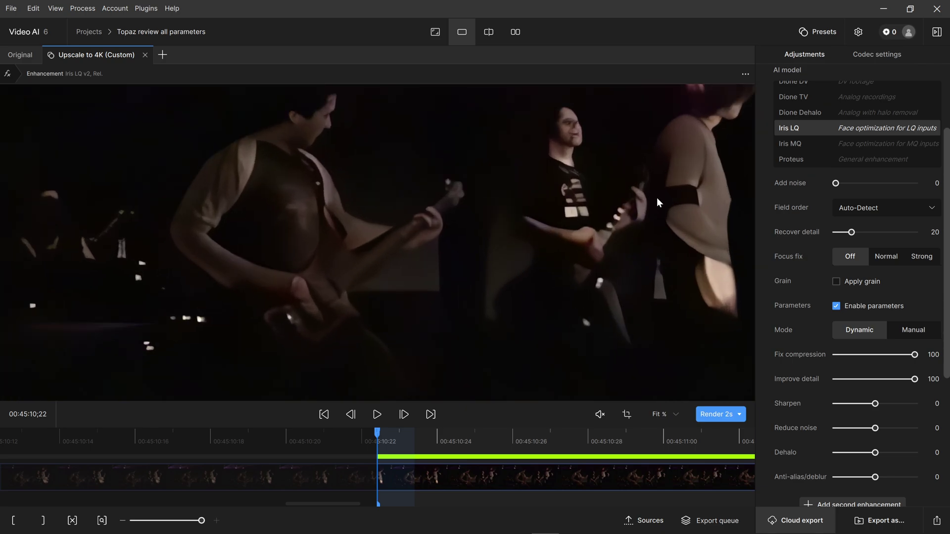
pyautogui.moveTo(515, 290); pyautogui.dragTo(503, 298)
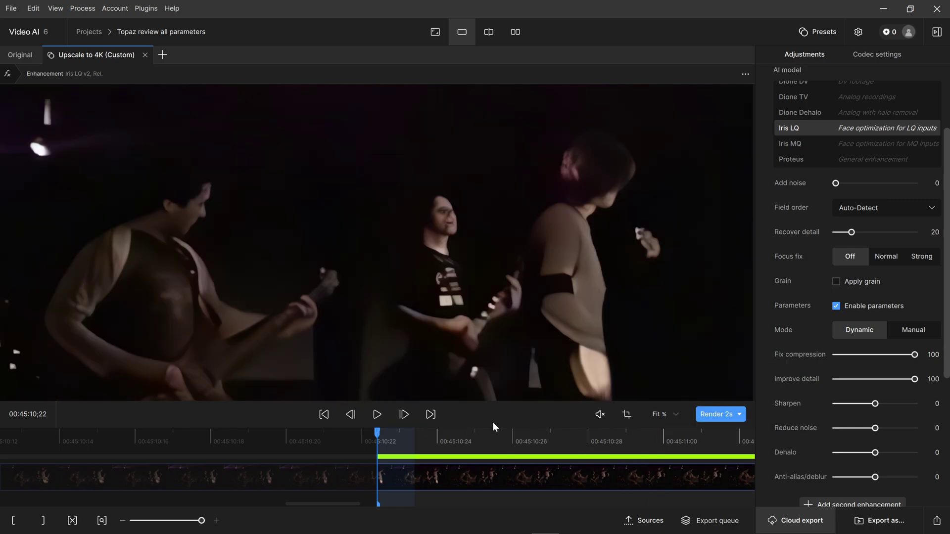
# - Play the enhanced concert preview with the timeline zoomed out, stopping at 00:45:12;21
pyautogui.click(377, 414)
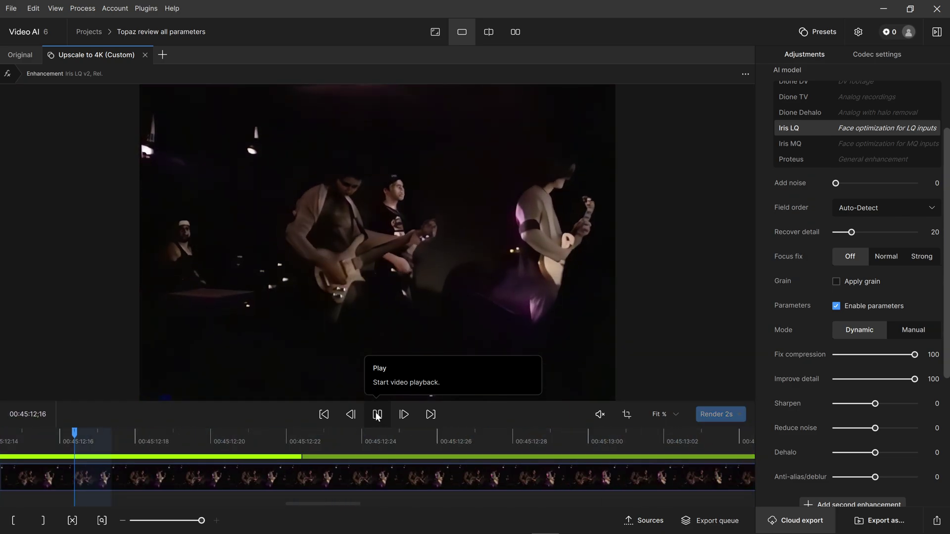
pyautogui.click(377, 416)
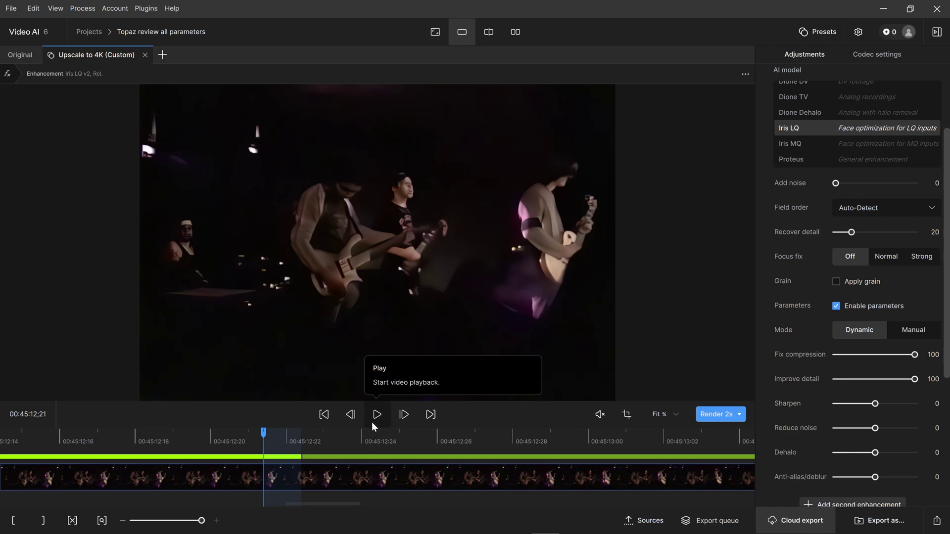
pyautogui.scroll(-3, 299, 467)
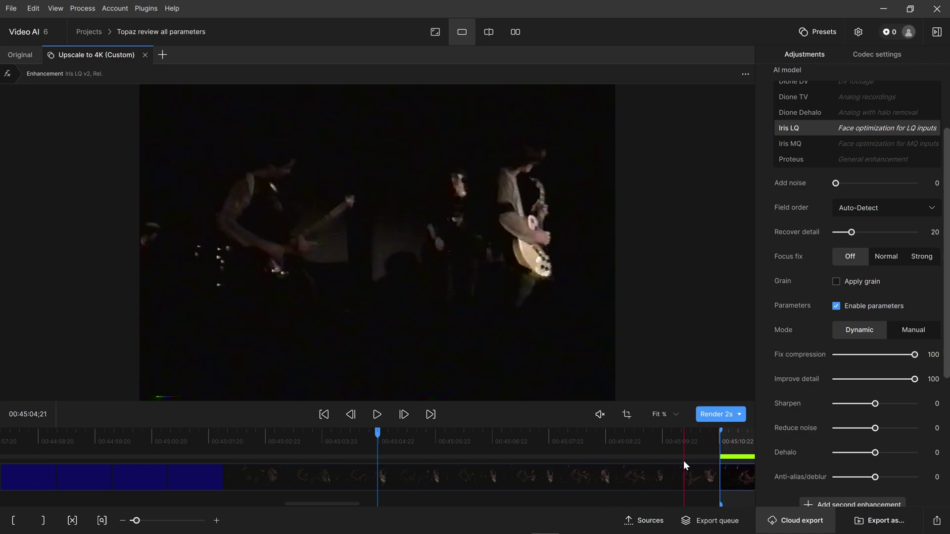
pyautogui.click(374, 415)
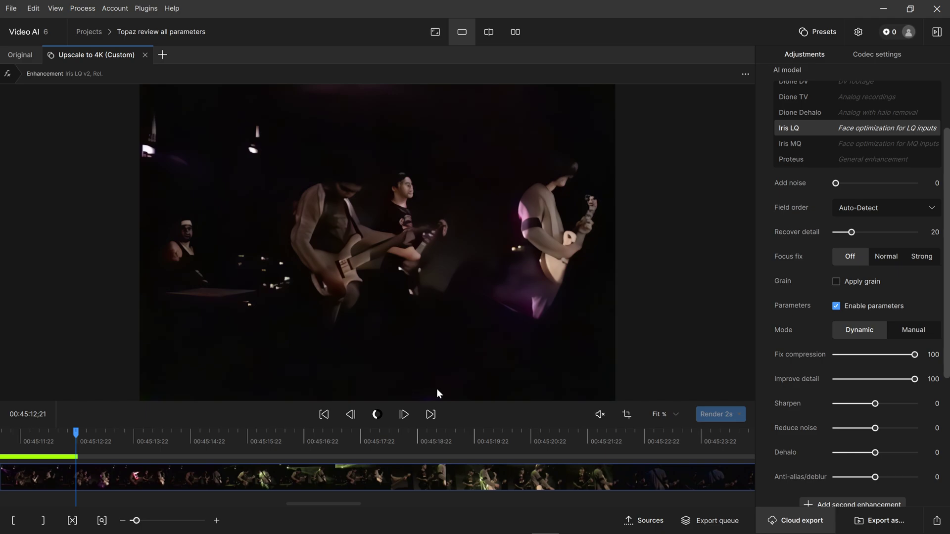
pyautogui.click(377, 414)
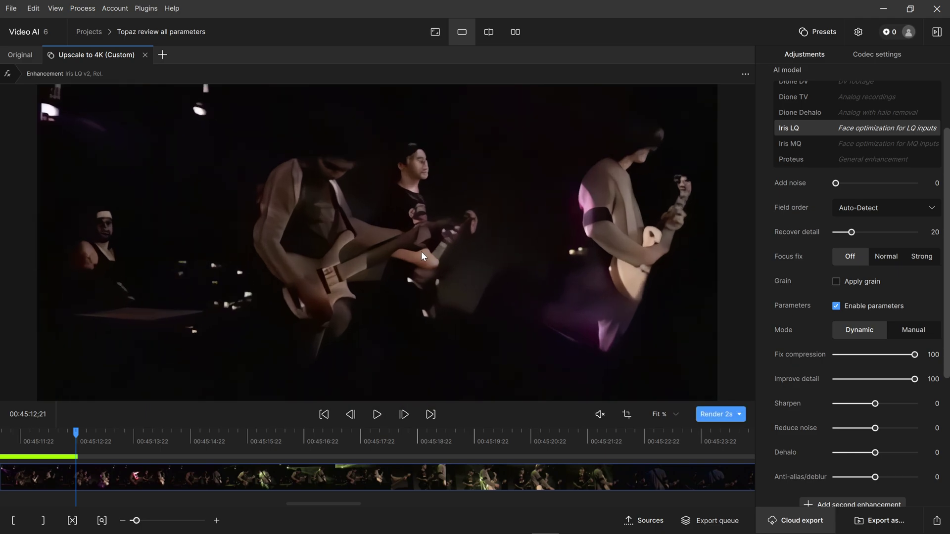